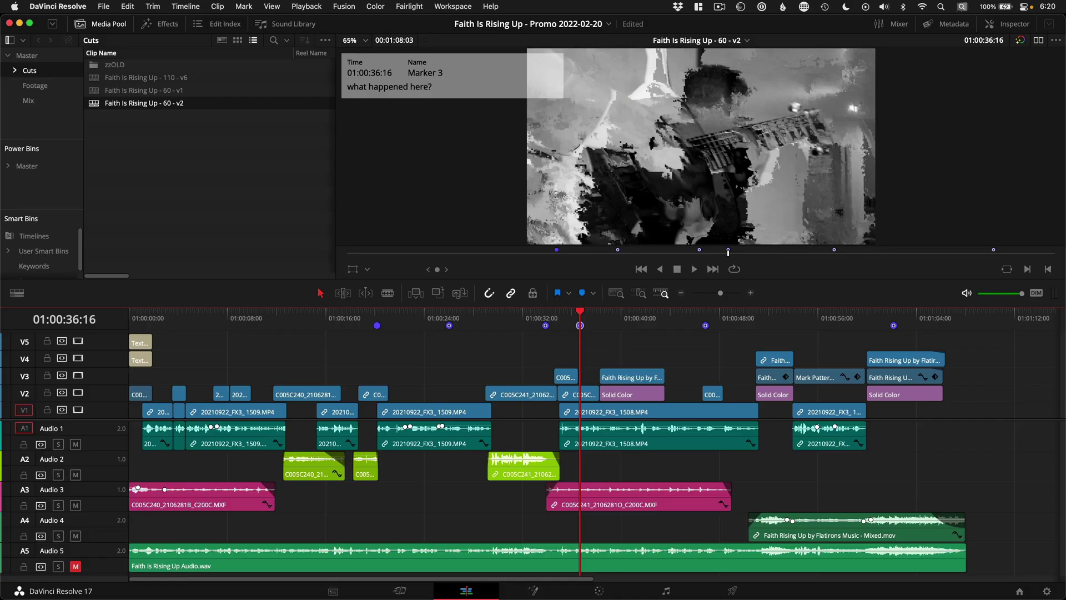
Post the reply 'we had a problem' to the reviewer's comment at 01:00:36:16
text(we had a problem)
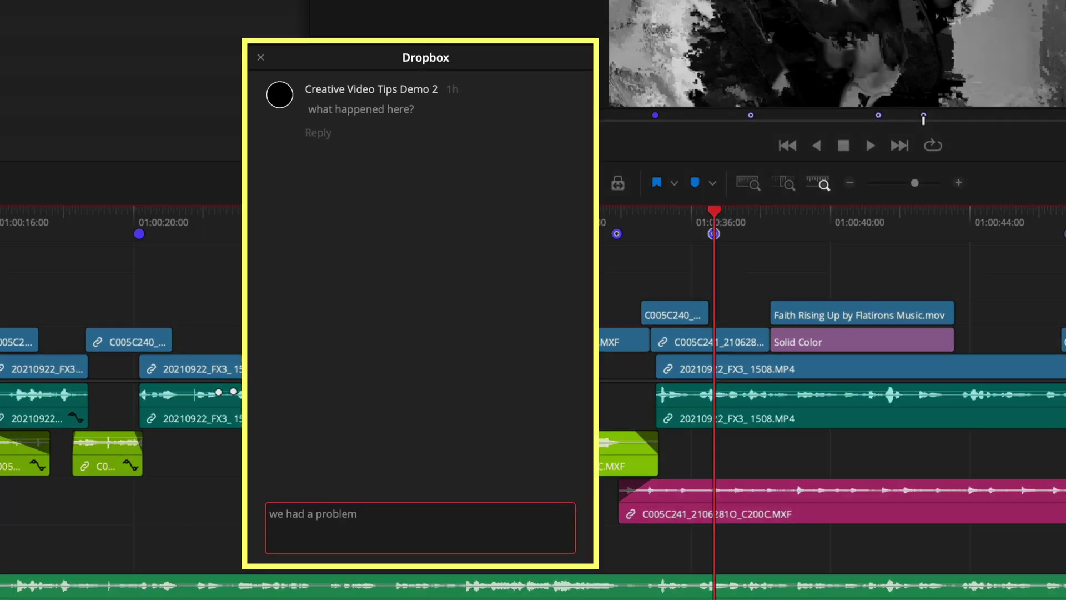
key(Return)
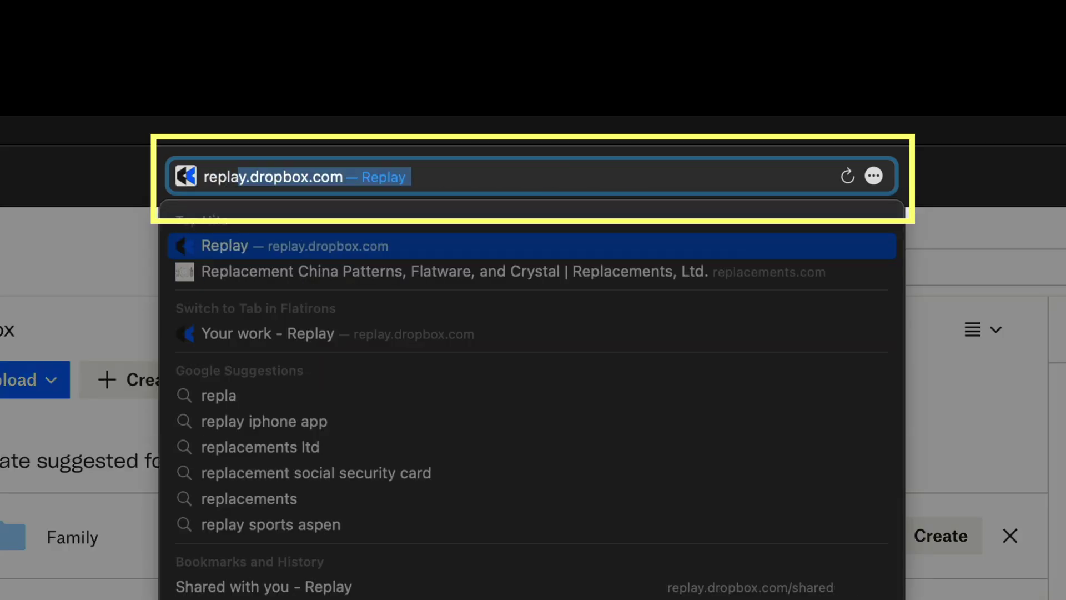
Load replay.dropbox.com and choose Get Replay to reach the account-connection request
text(y)
key(Return)
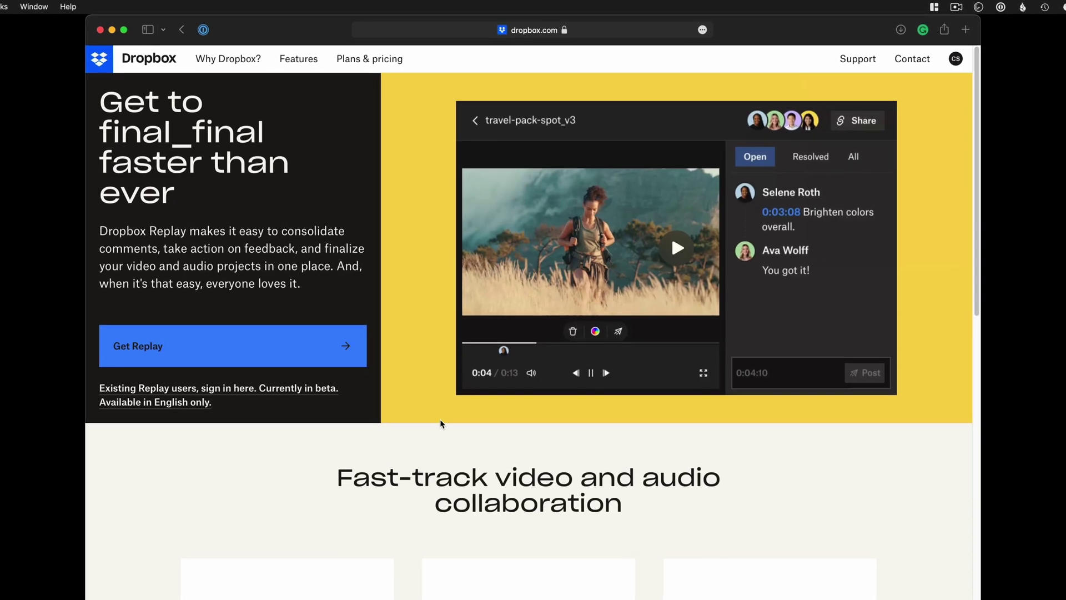
click(362, 360)
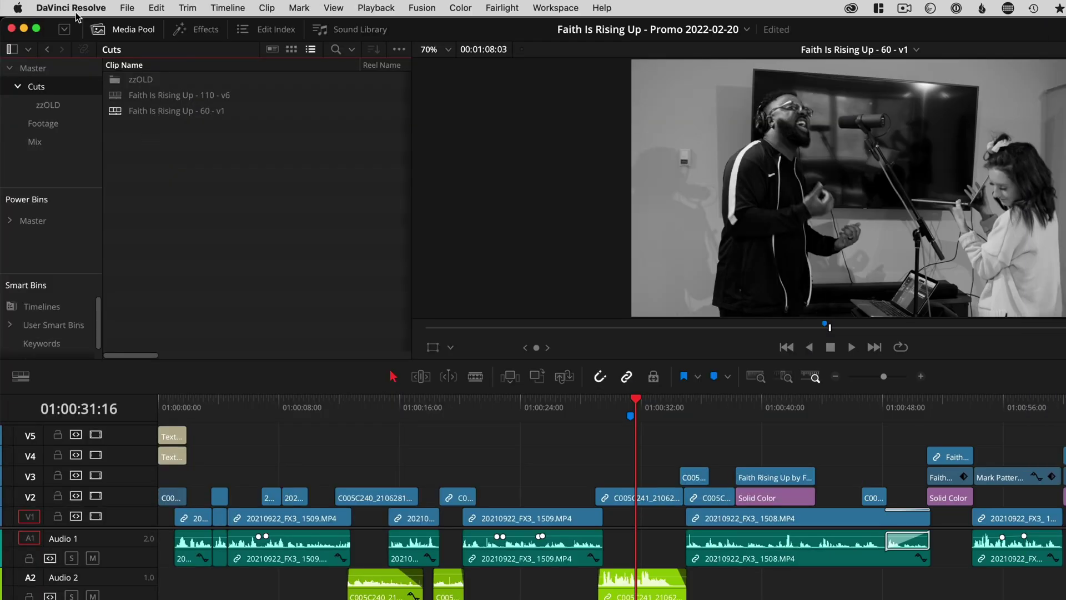
Sign in to Dropbox from Preferences > Internet Accounts and allow Resolve access to the files
click(75, 8)
click(105, 48)
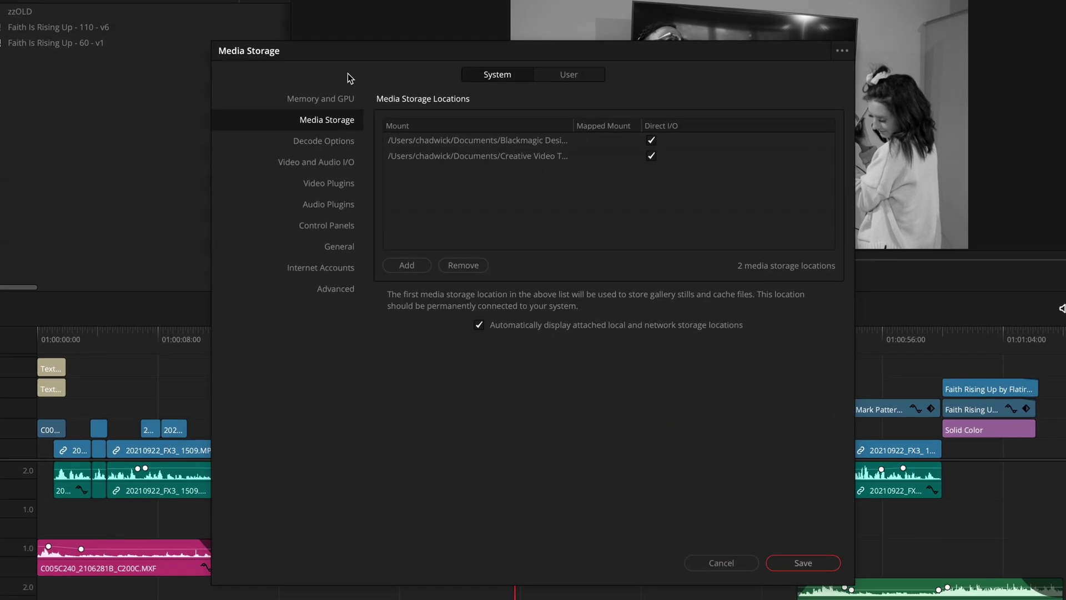
click(335, 271)
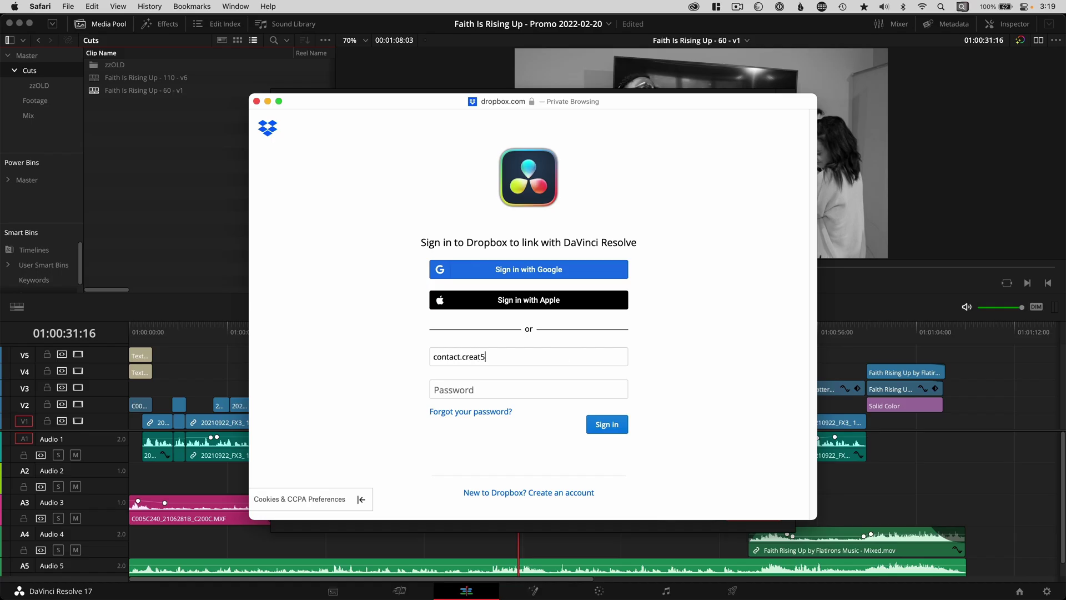
click(604, 427)
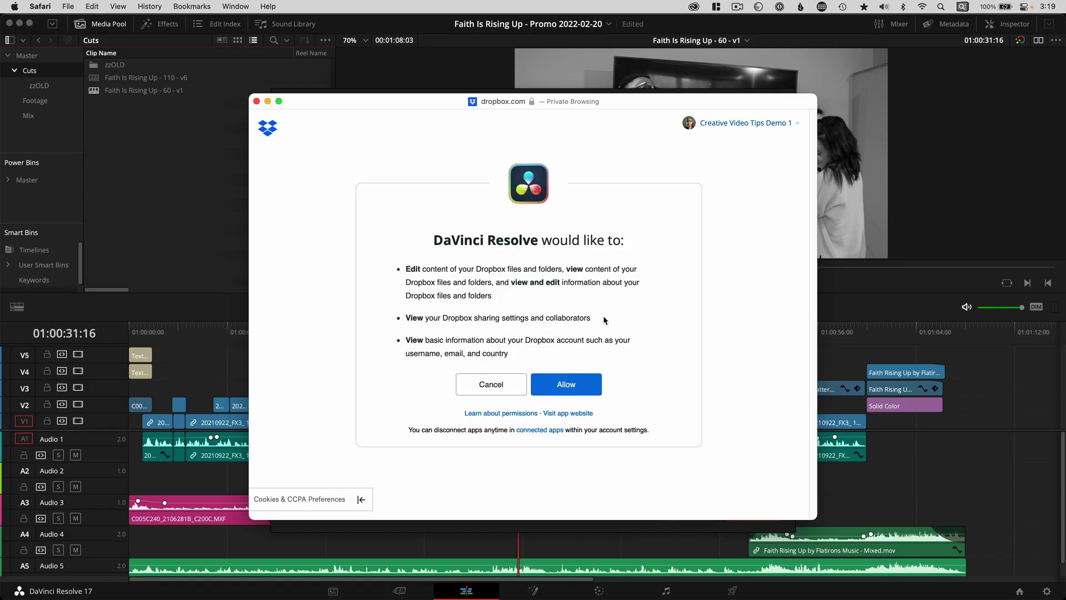
click(591, 390)
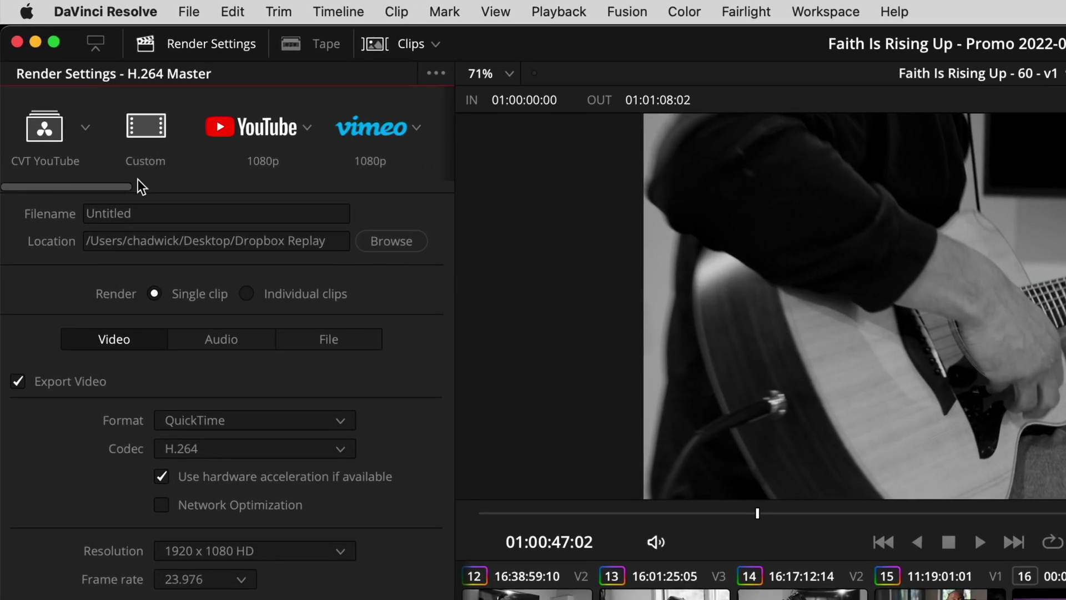
Apply the Dropbox Replay 1080p preset, name the output 'Faith Is Rising Up - 60 - v1' at 1920 x 1080, and queue it
drag(111, 187, 218, 192)
click(258, 129)
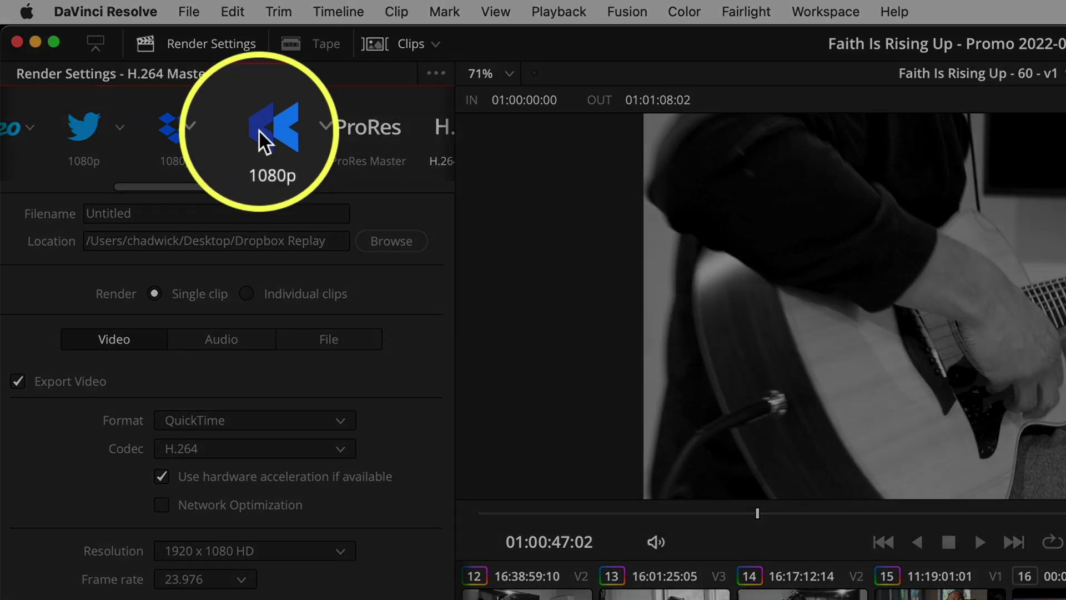
click(214, 213)
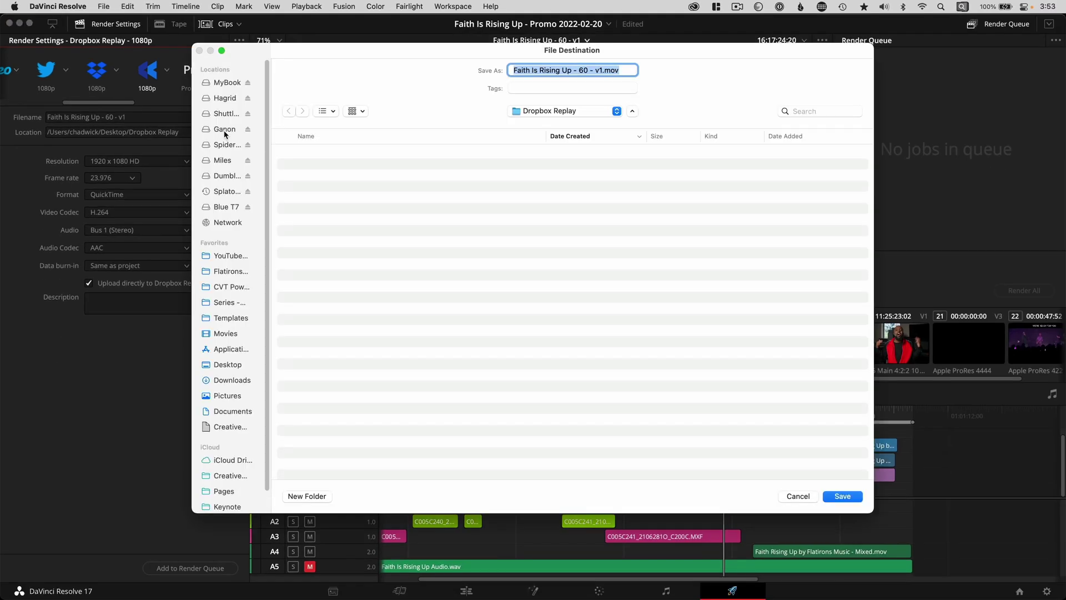
click(856, 500)
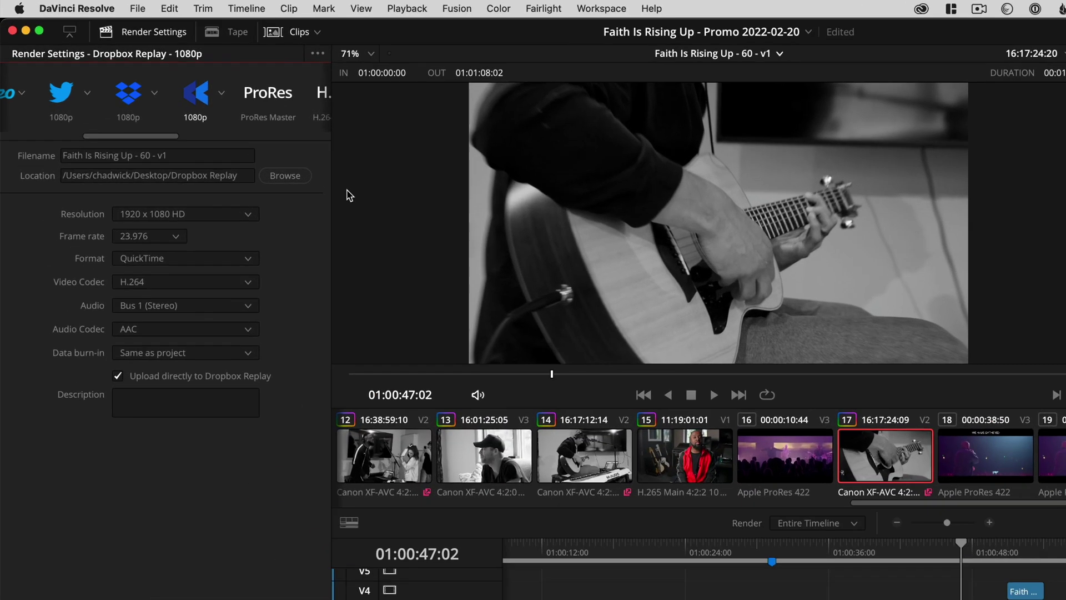
click(183, 160)
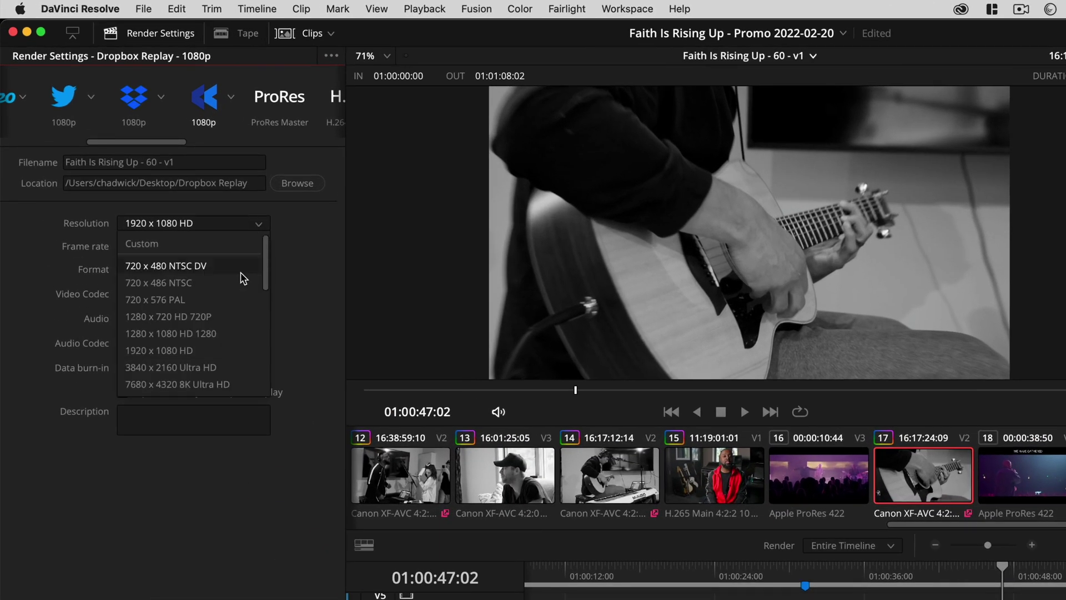
click(245, 350)
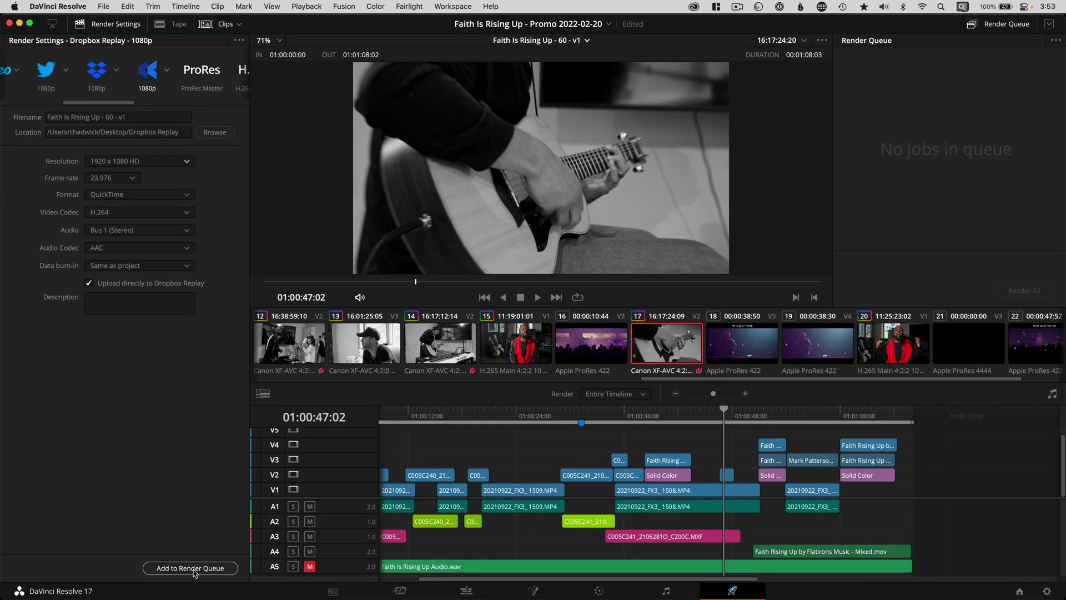
click(192, 569)
Switch to the 110 - v6 timeline and add it to the render queue
click(556, 43)
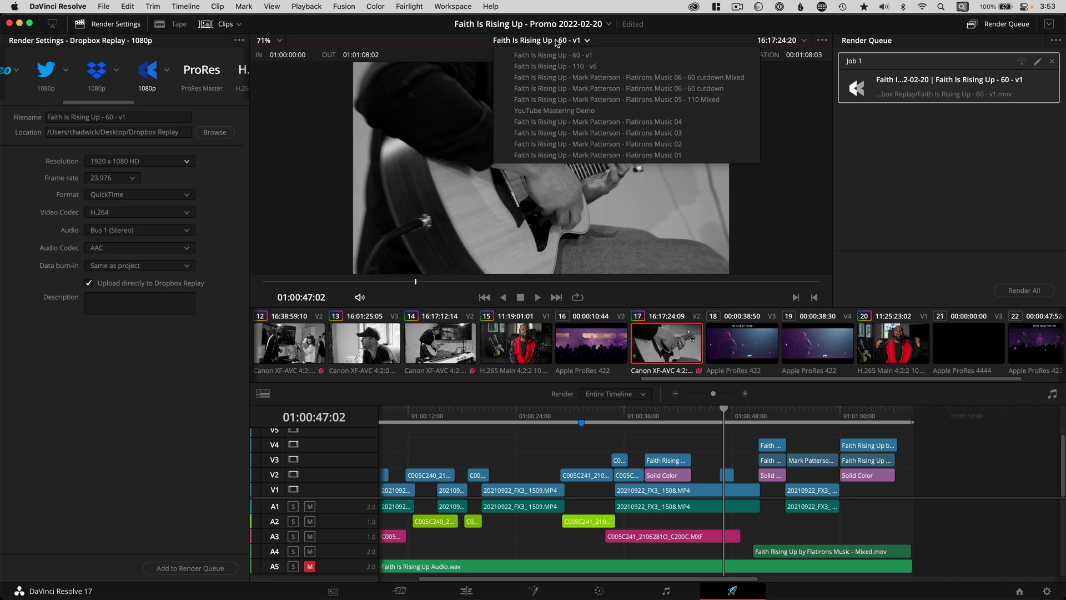
click(561, 66)
click(207, 567)
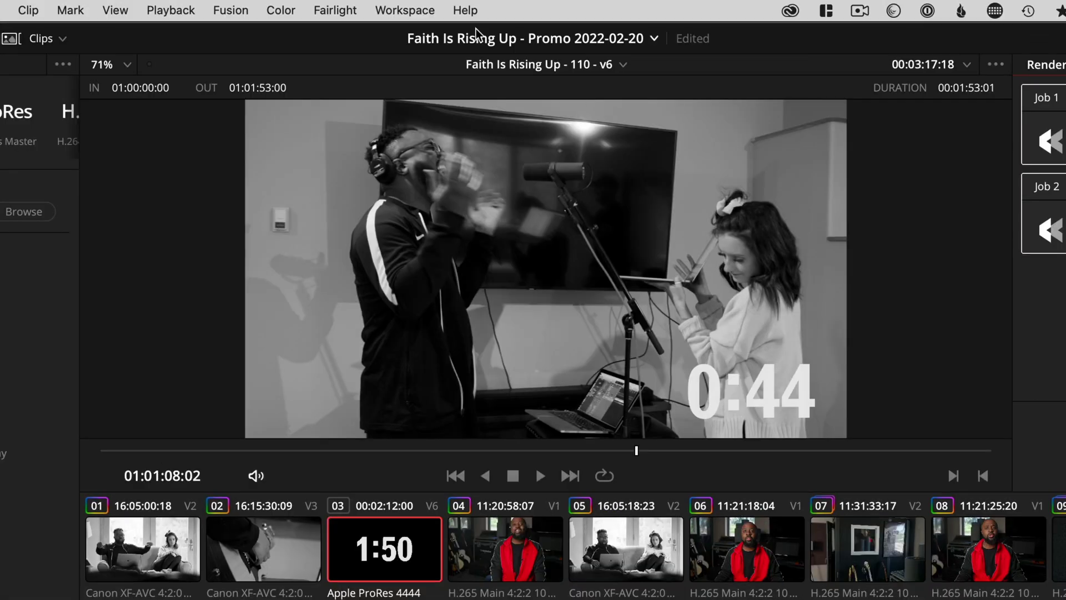
Show Workspace > Background Activity to watch the Replay uploads, then return to the Edit page
click(405, 10)
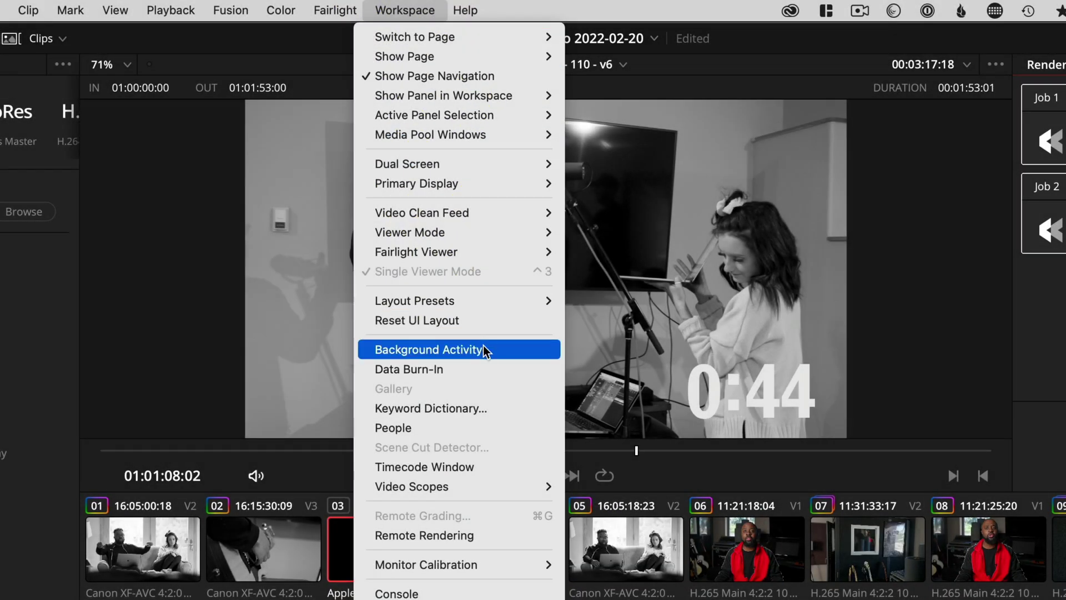
click(483, 348)
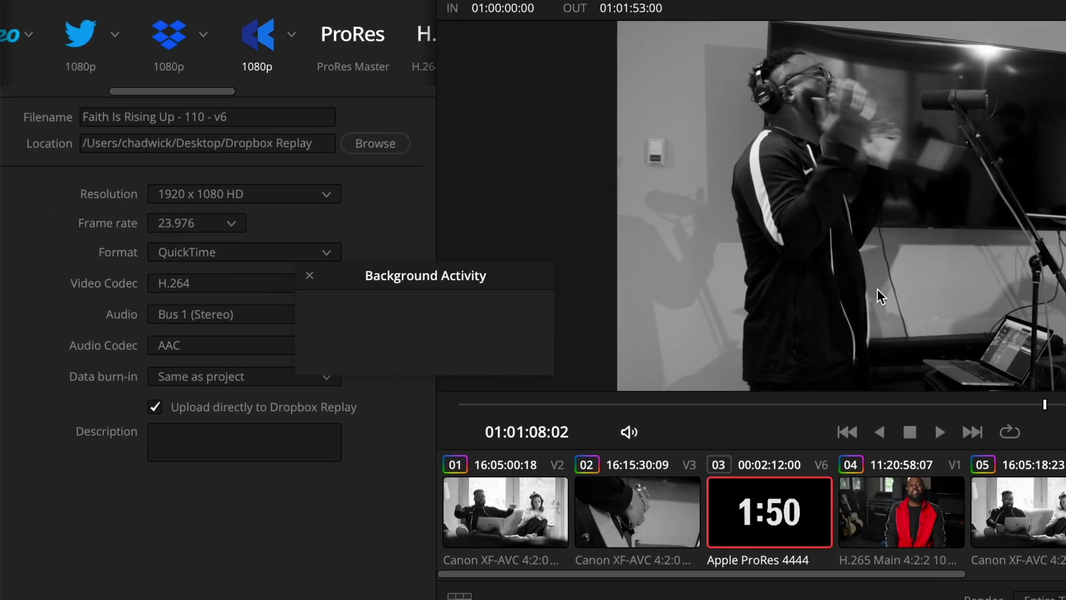
drag(519, 293, 642, 276)
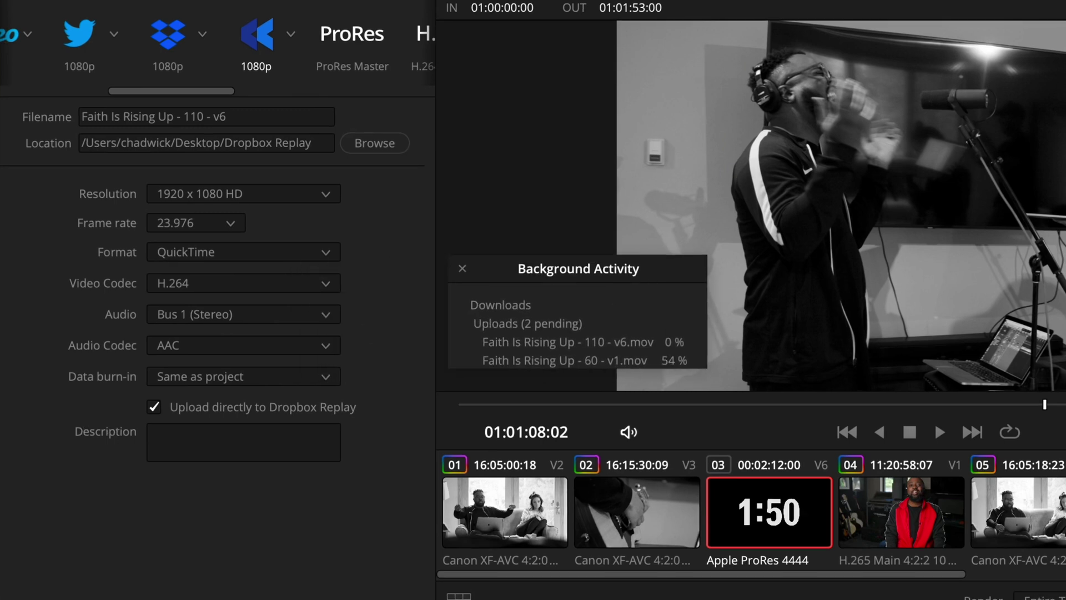
key(shift+4)
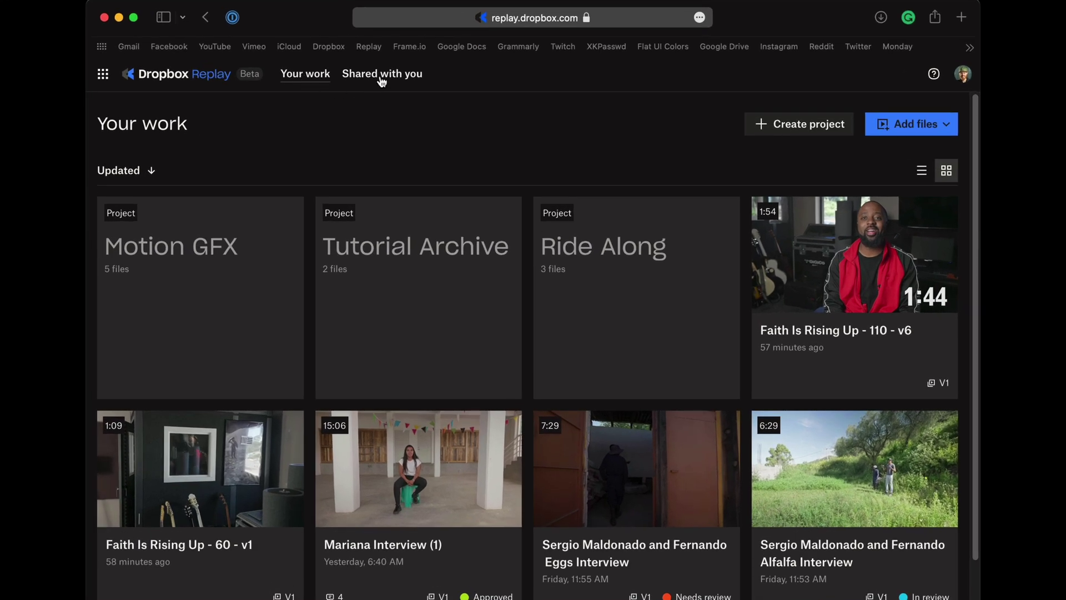
Add Intro Animation v1.mov from Dropbox into Your work
click(382, 77)
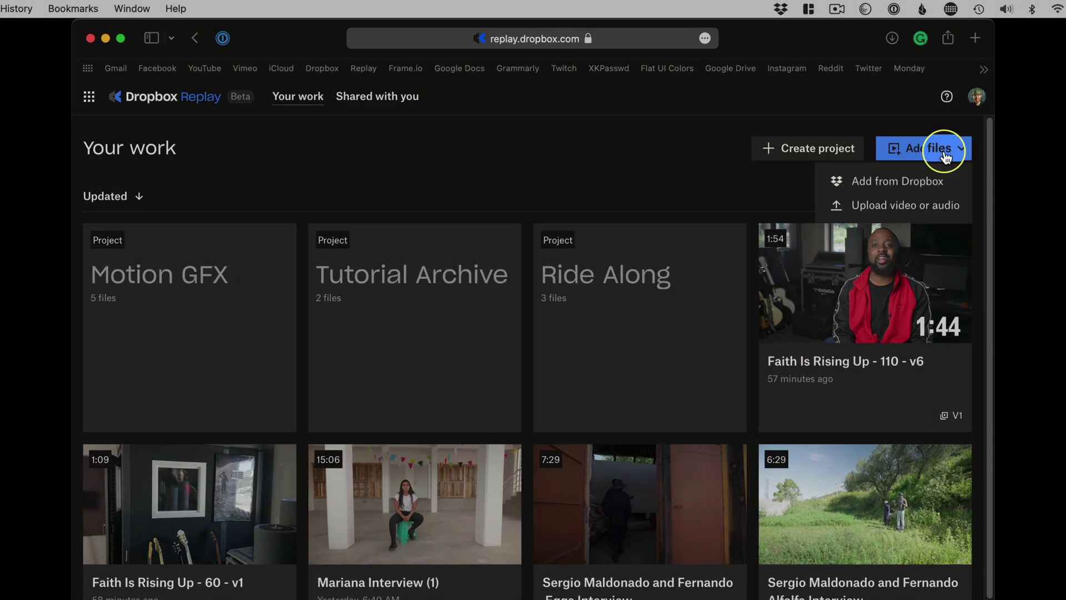
click(910, 182)
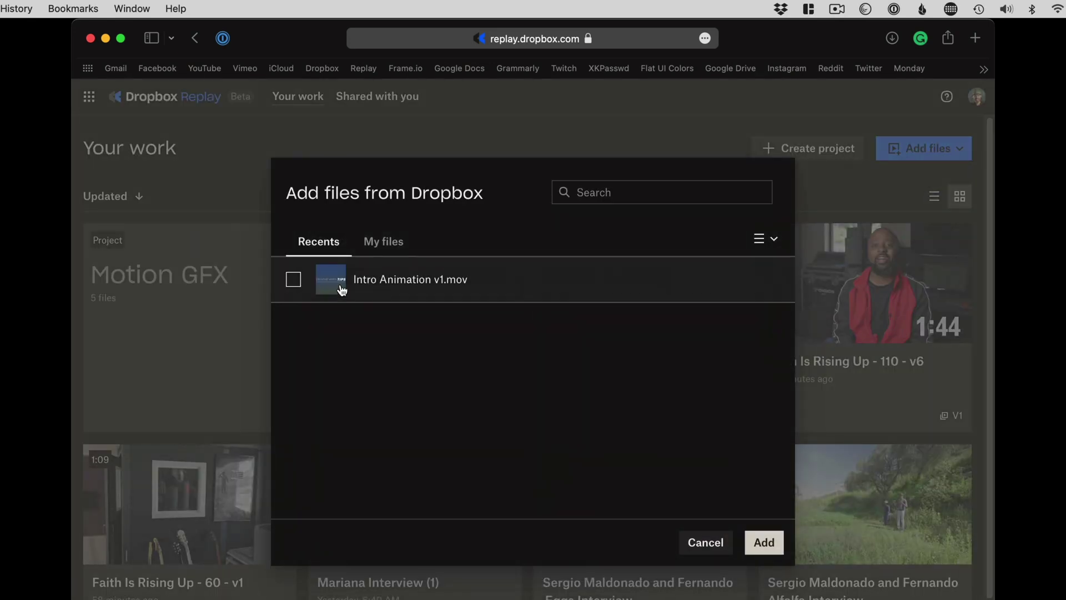
click(293, 279)
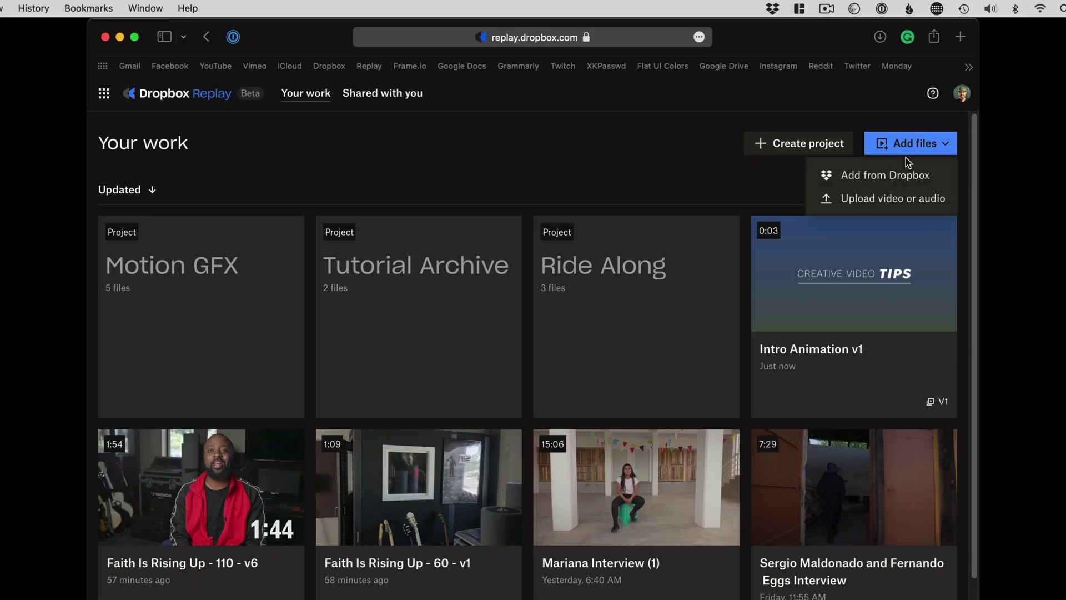
Upload Intro v2.mov from the Desktop into Your work
click(906, 200)
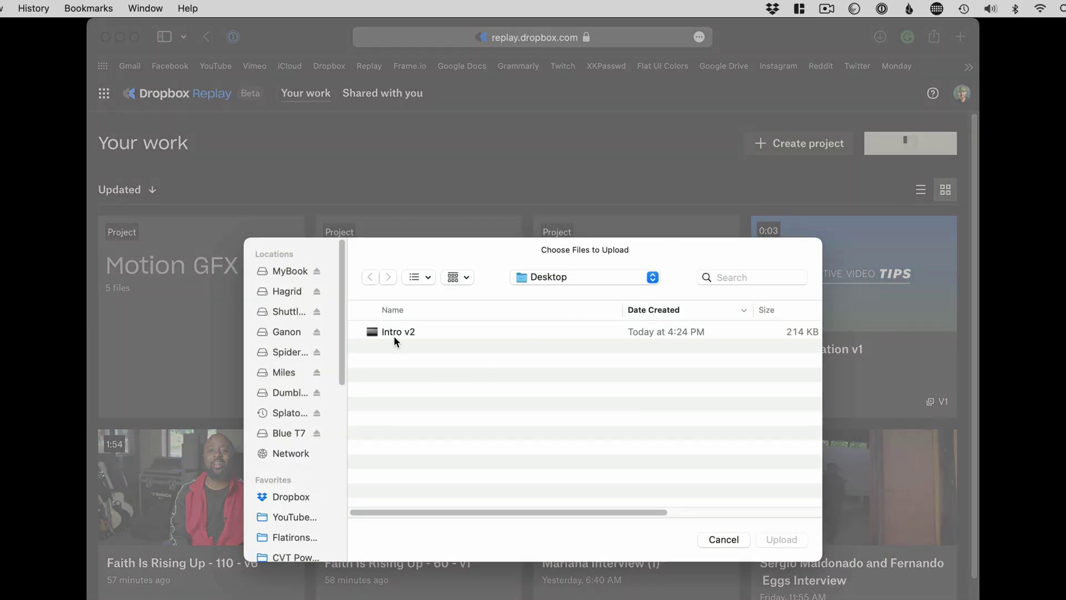
click(398, 333)
click(782, 540)
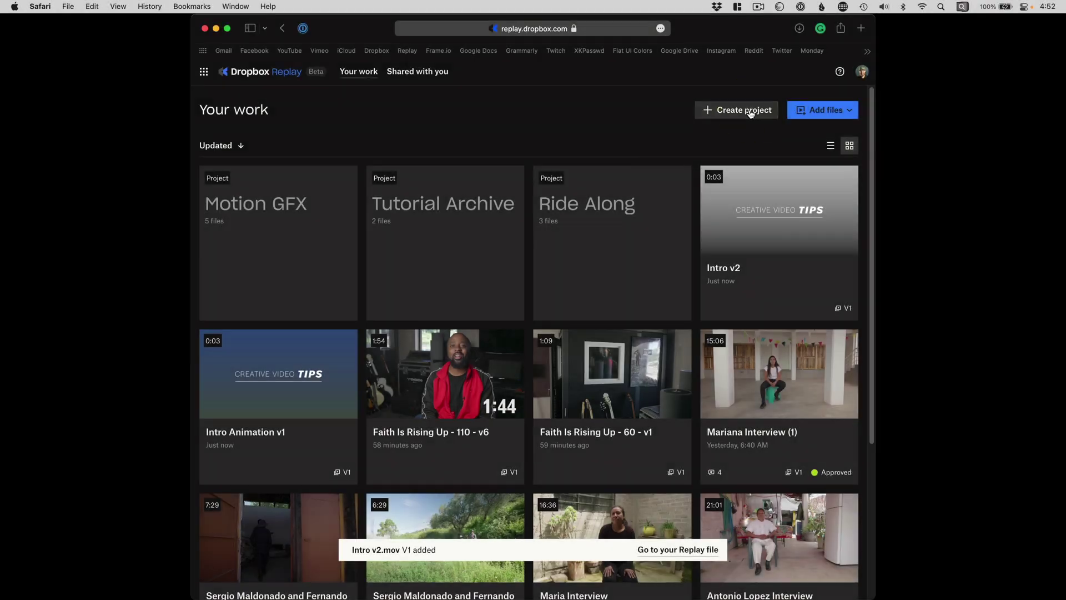
Create a project named Faith and move both Faith Is Rising Up renders into it
click(747, 111)
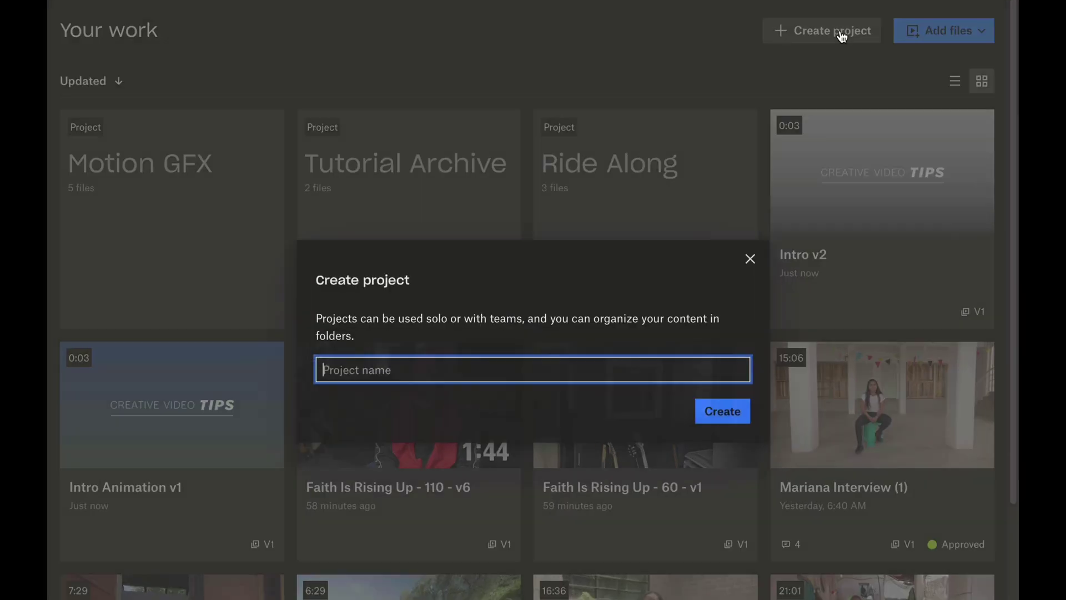
text(Fai)
text(th)
key(Return)
drag(303, 443, 0, 246)
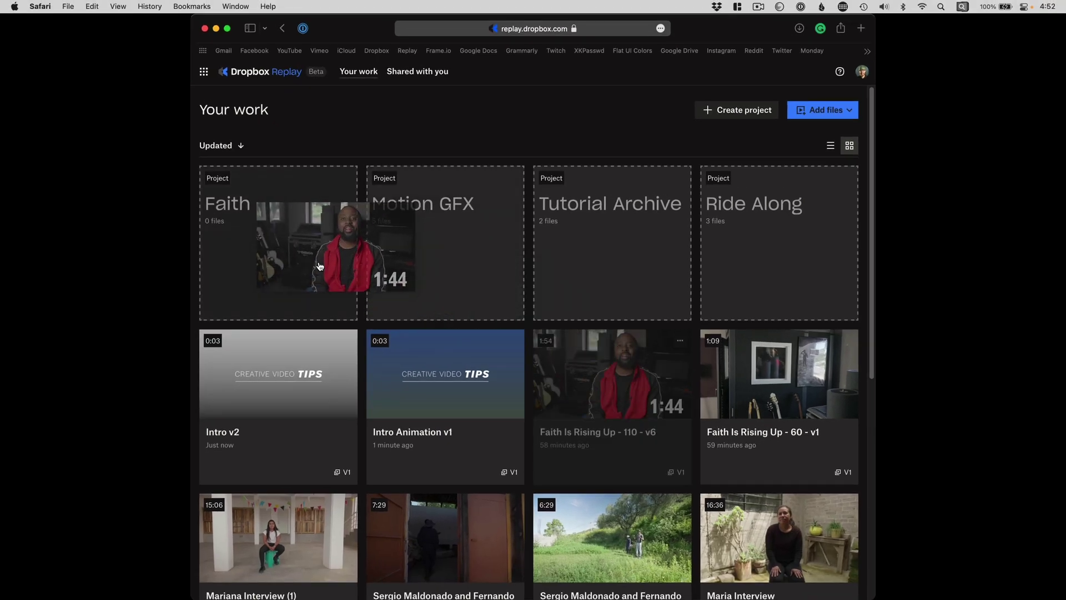
drag(643, 395, 277, 242)
Inside Faith, make a '60 Second Versions' folder holding 60 - v1, then view Your work as tiles
click(278, 241)
click(752, 110)
text(60 Second Versions)
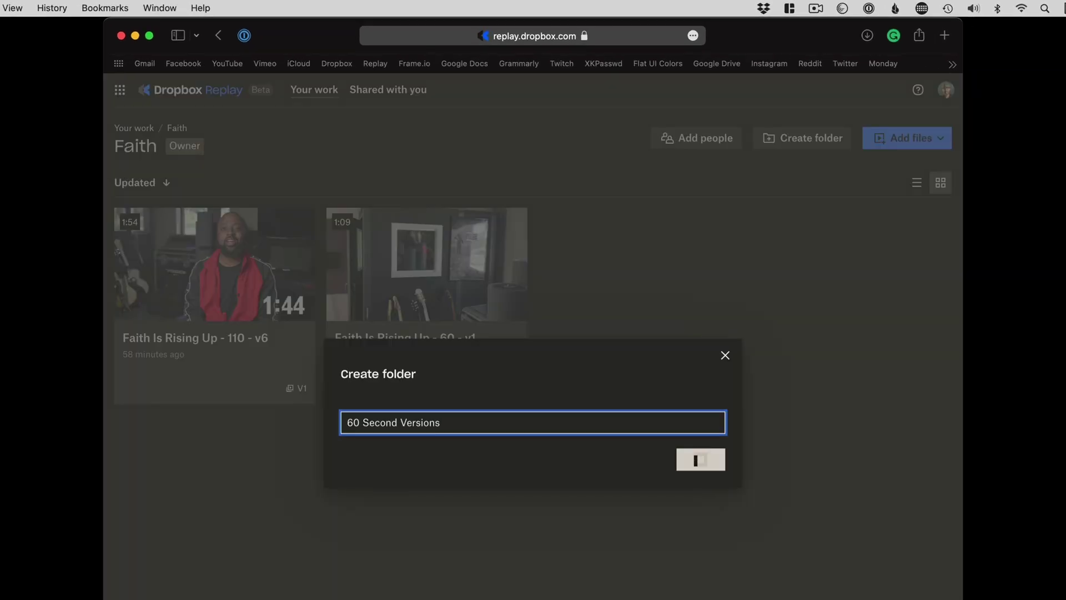
click(697, 459)
drag(638, 333, 293, 321)
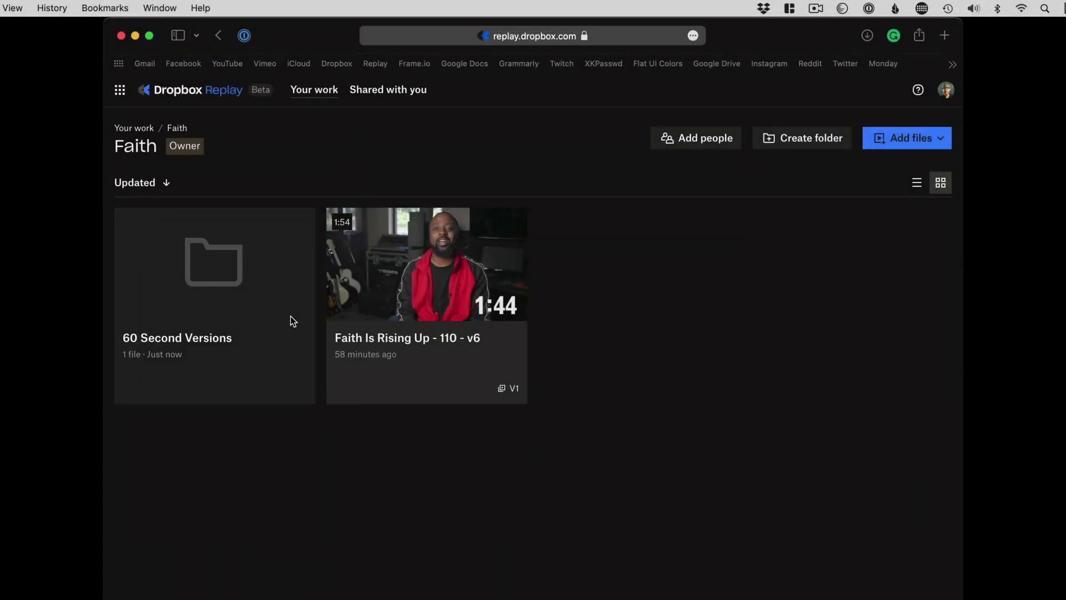
click(136, 129)
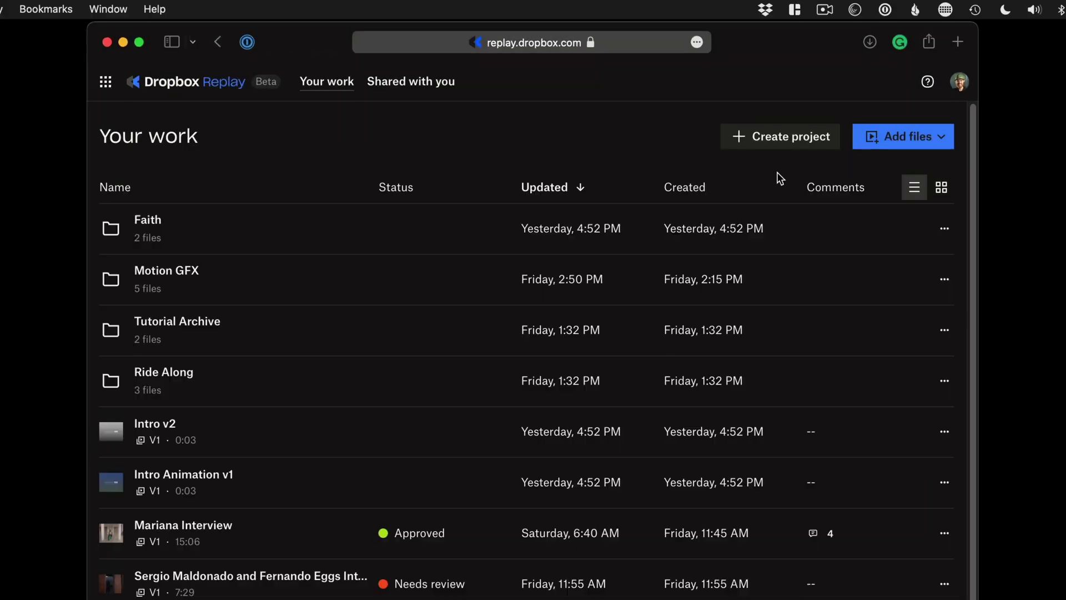
scroll(776, 174, down, 2)
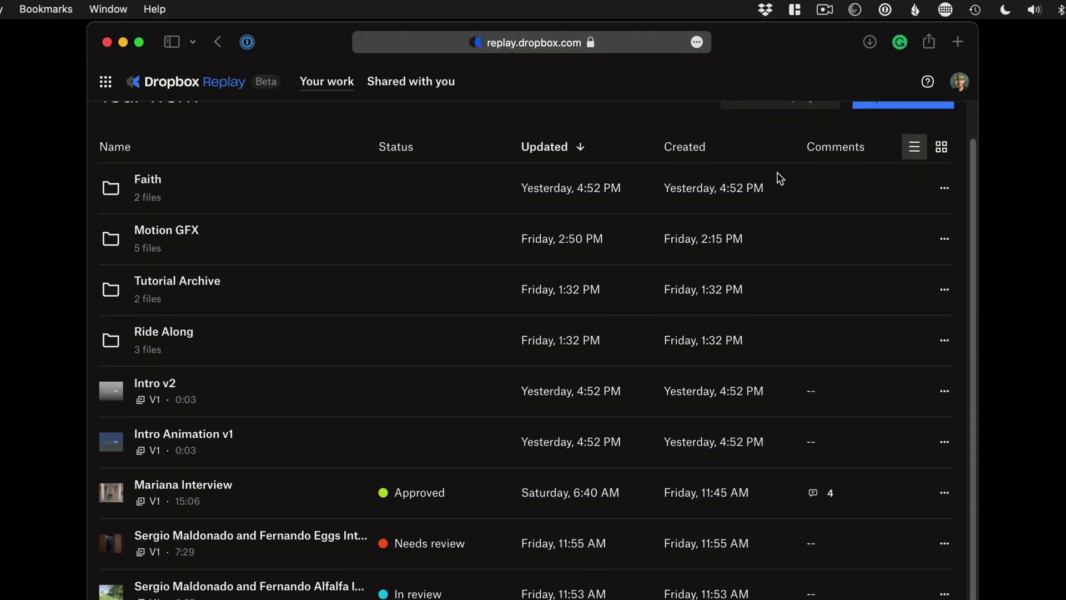
scroll(776, 174, up, 2)
click(941, 187)
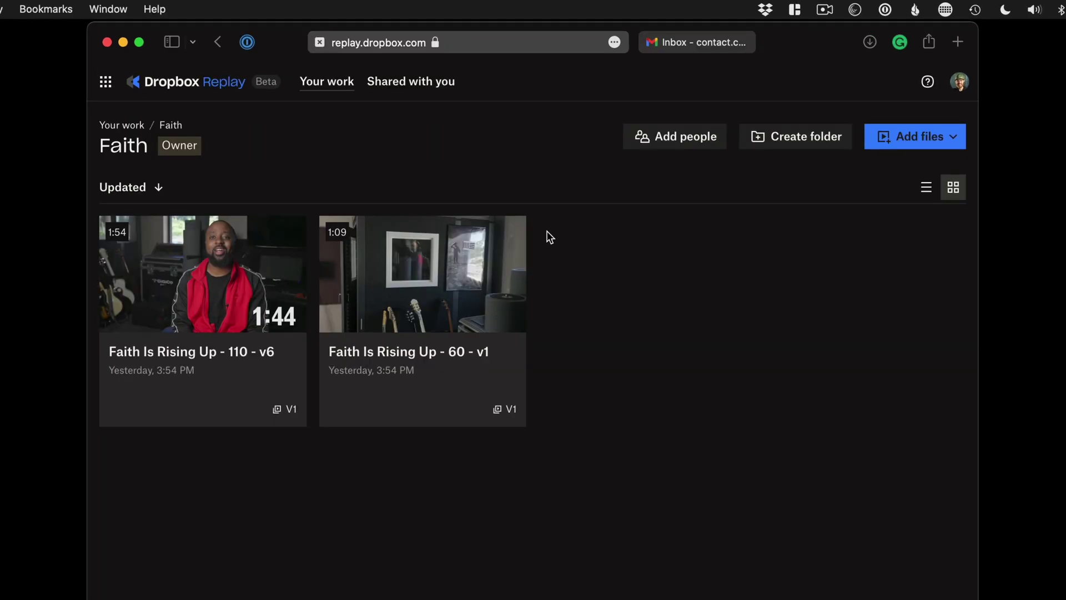
Copy the review-and-comment share link for Faith Is Rising Up - 60 - v1 and paste it into the email
click(516, 232)
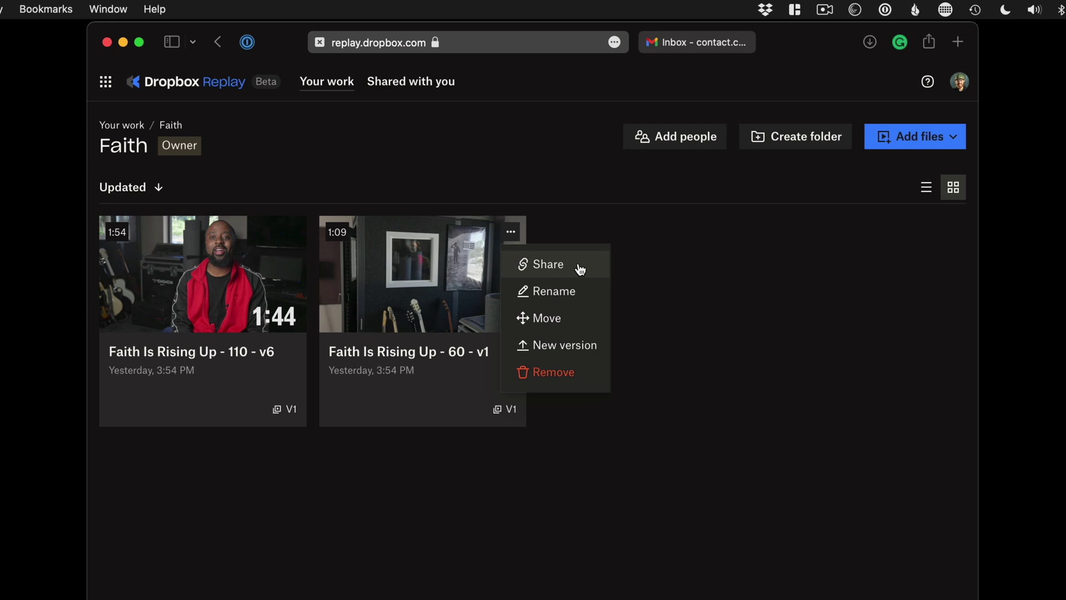
click(580, 269)
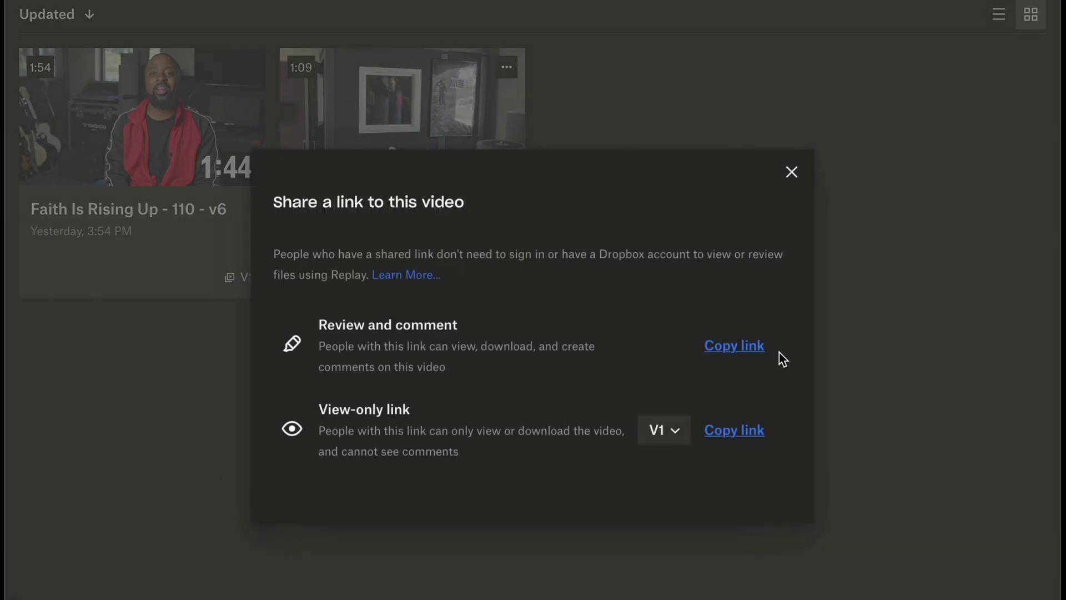
click(756, 349)
key(super+v)
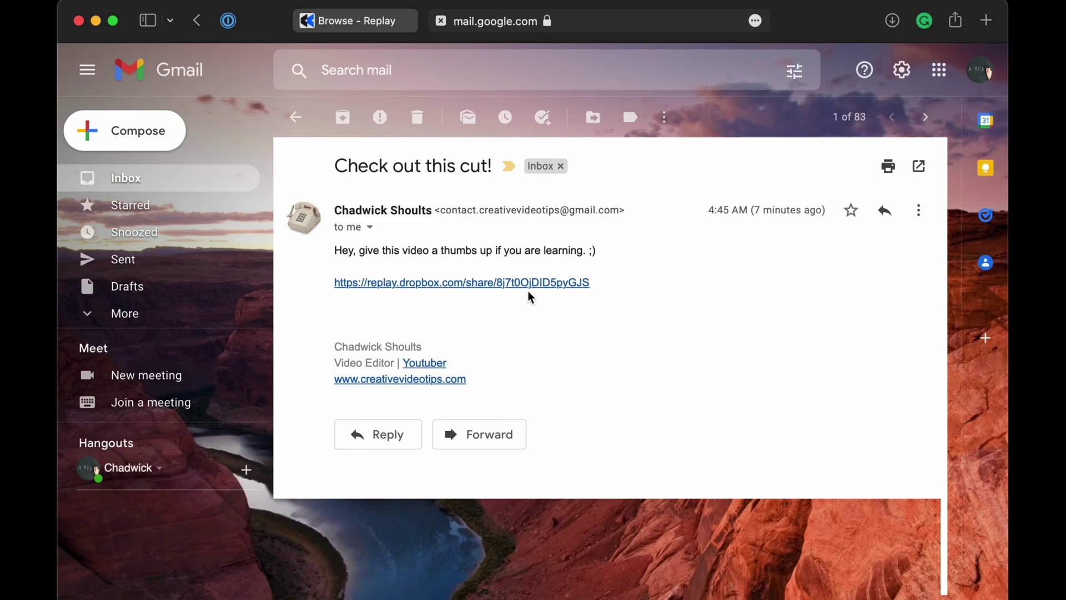
Open the replay.dropbox.com link in the received email to load the 60 - v1 review page
click(521, 285)
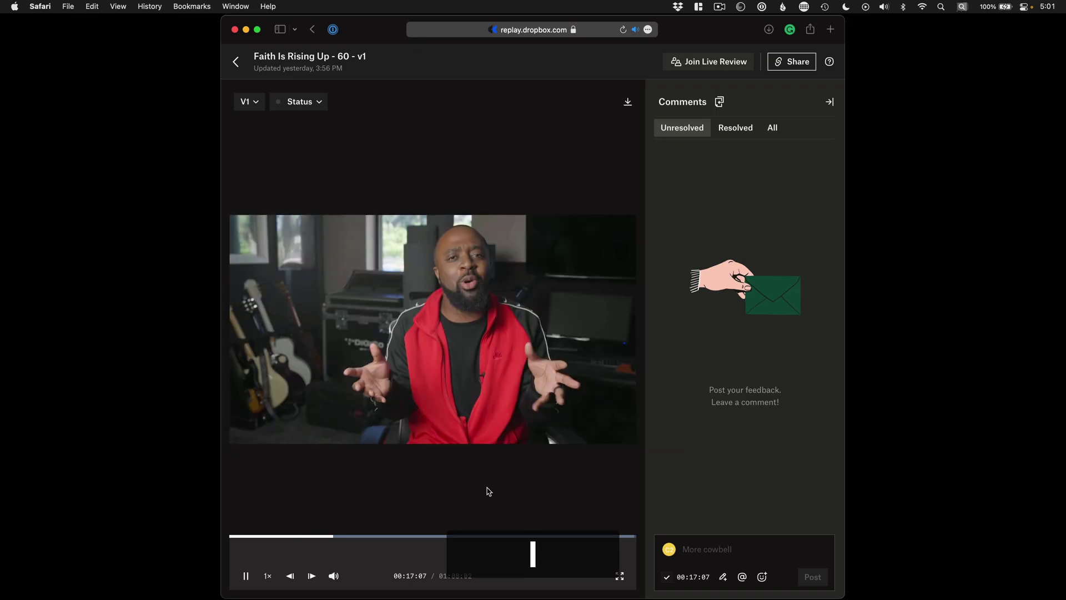
Pause playback of the Faith Is Rising Up - 60 - v1 video in Dropbox Replay
key(k)
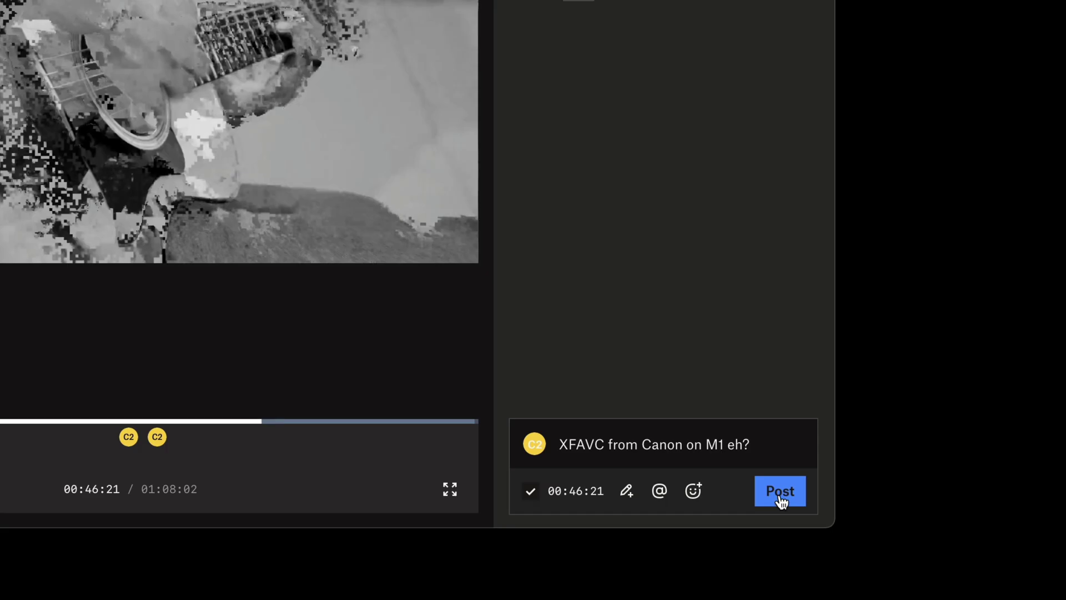
Post 'what happened here?', then 'move mic up higher next time' with its circle drawing on the mic
click(781, 499)
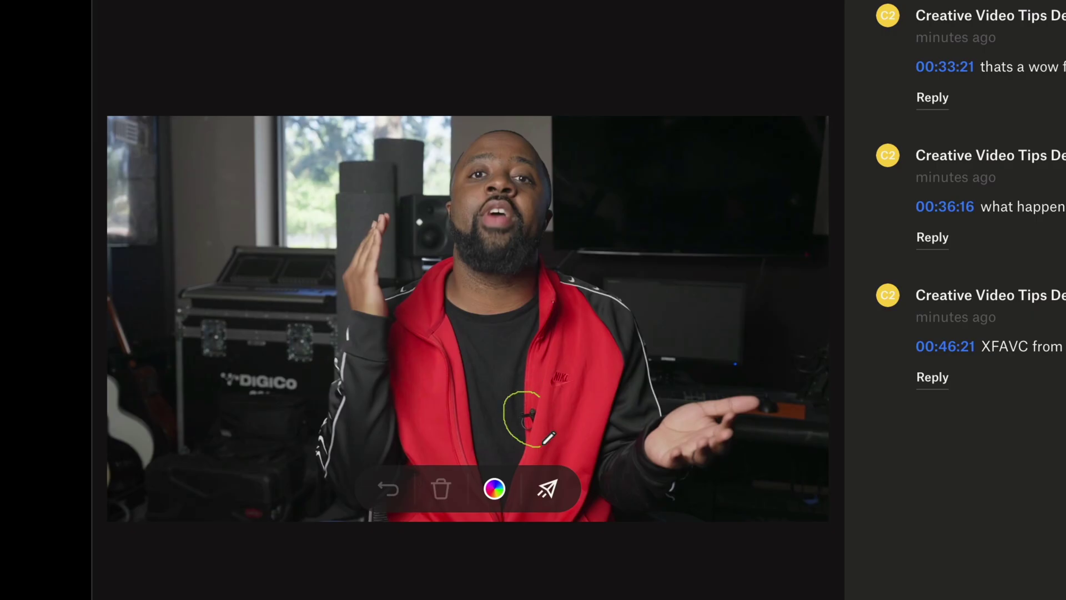
text(i)
text(c up higher next time)
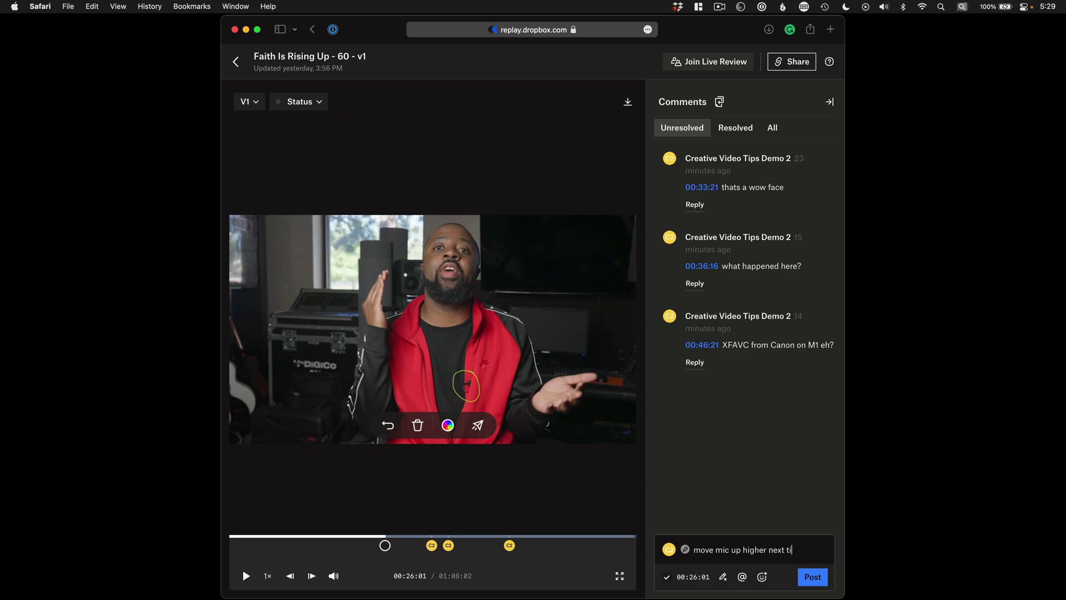
key(super+Return)
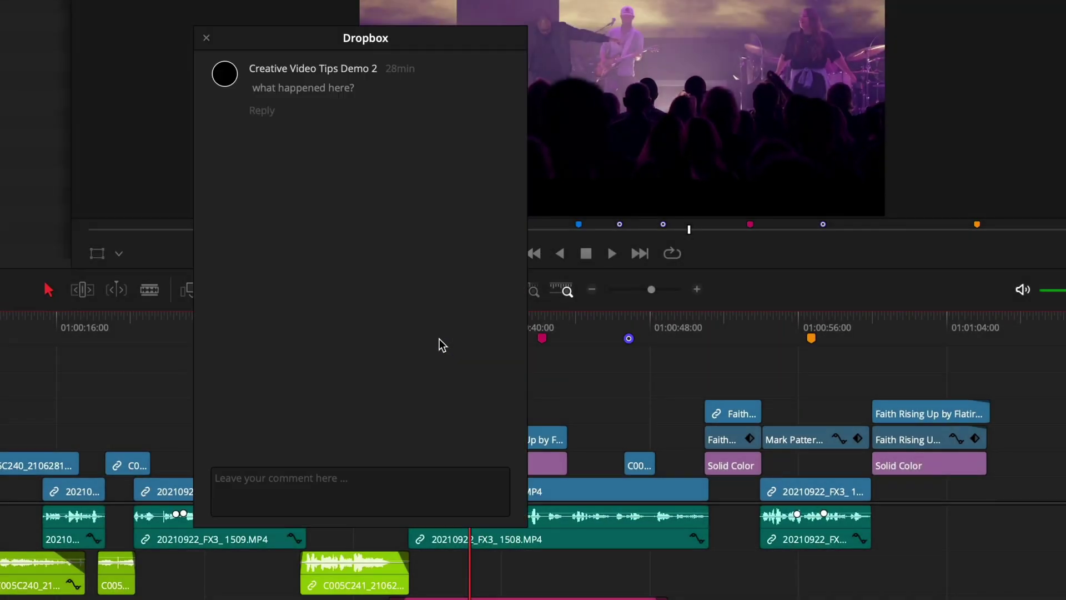
Answer the marker comments with 'i don't know' and 'good call' replies, then step between markers
text(i don't kno)
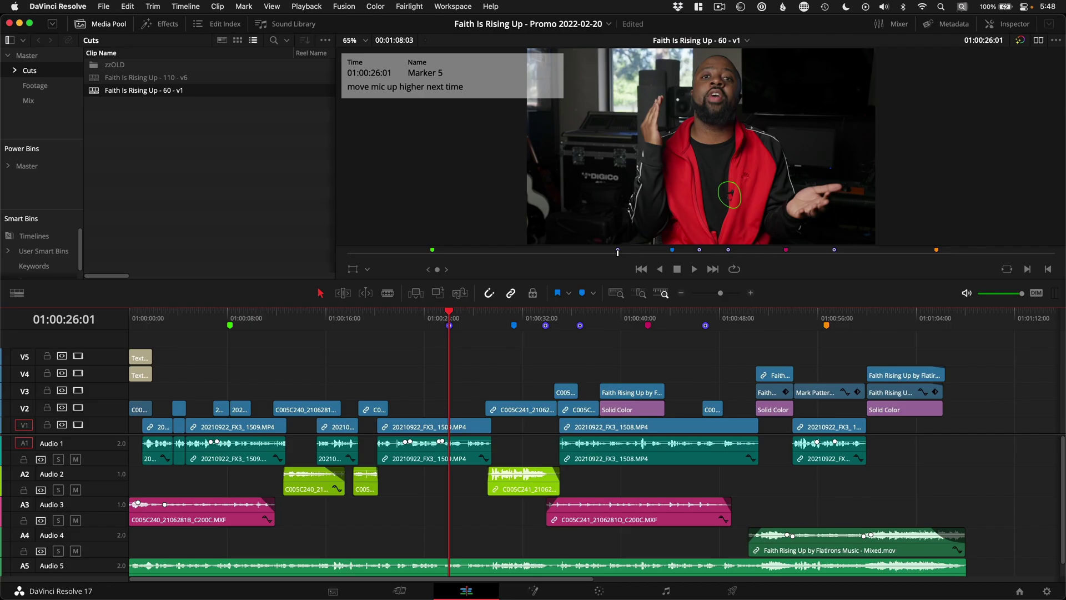
key(m)
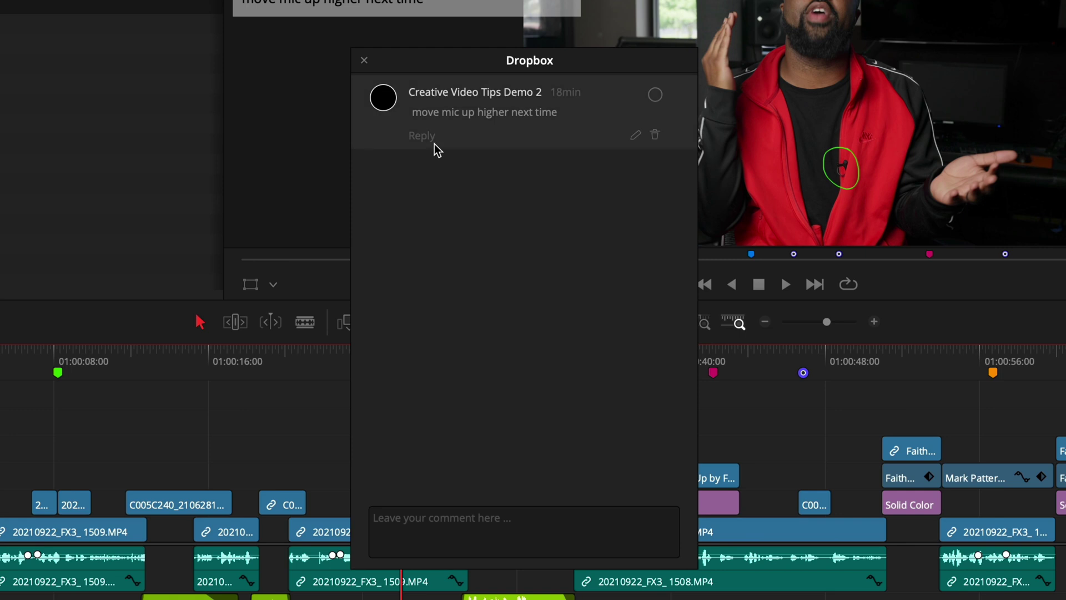
click(463, 175)
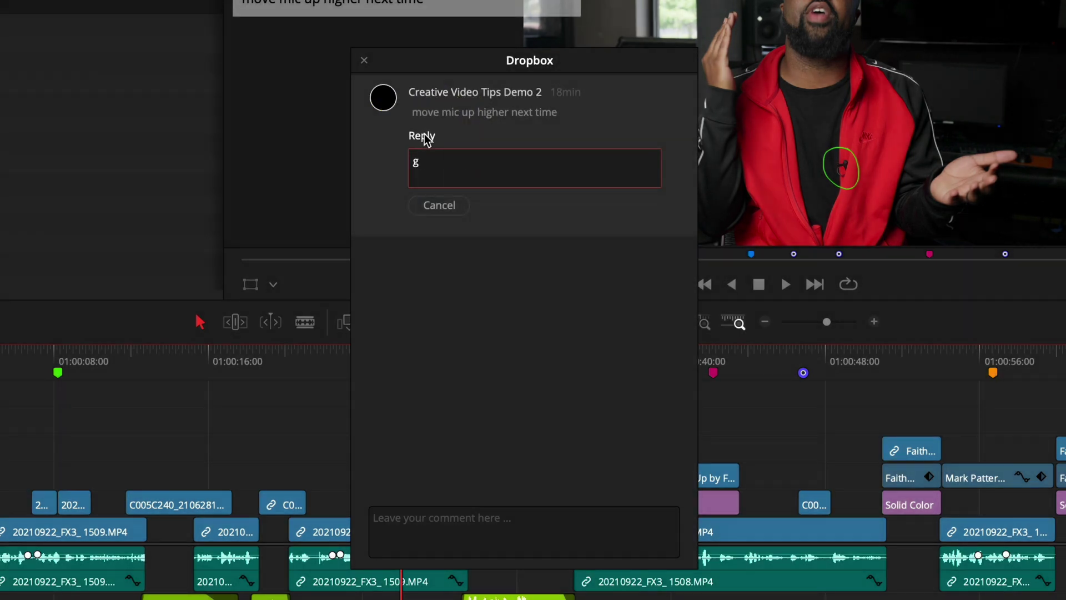
key(Return)
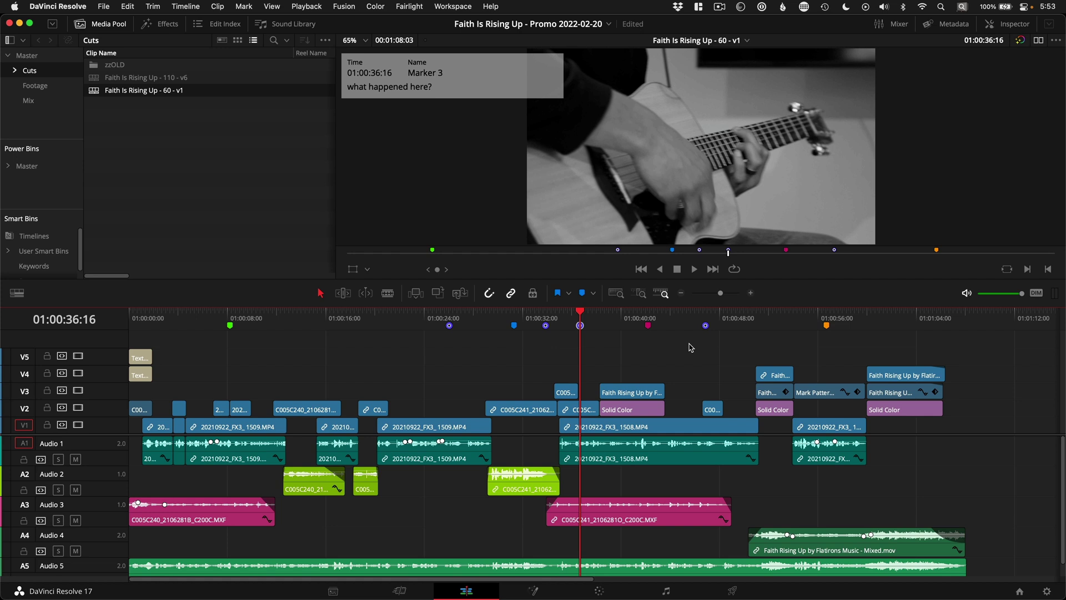
key(shift+Up)
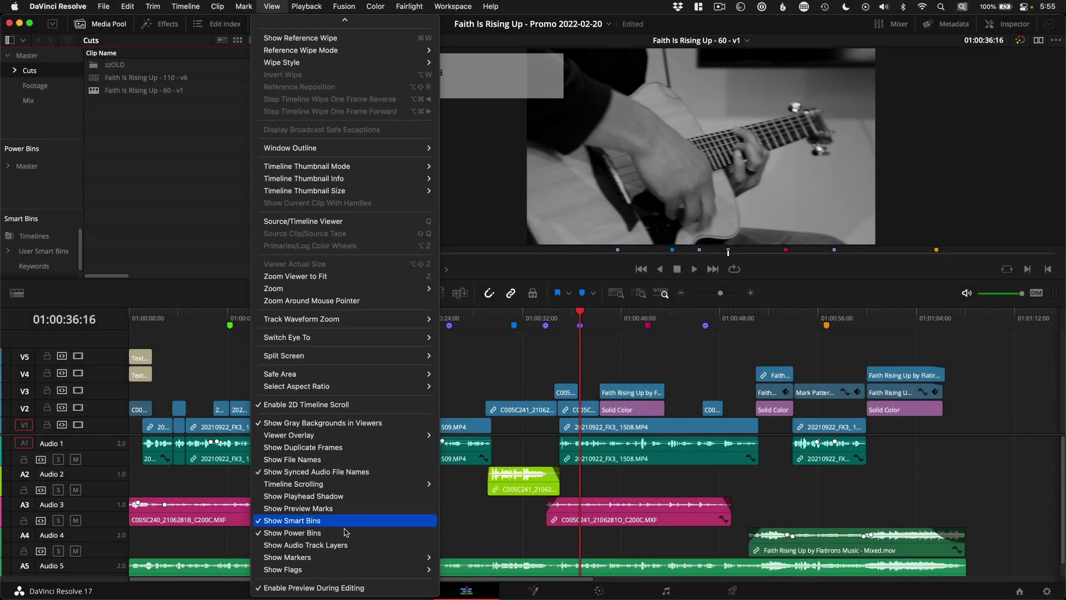
Set the timeline to show only Dropbox markers via View > Show Markers
click(475, 374)
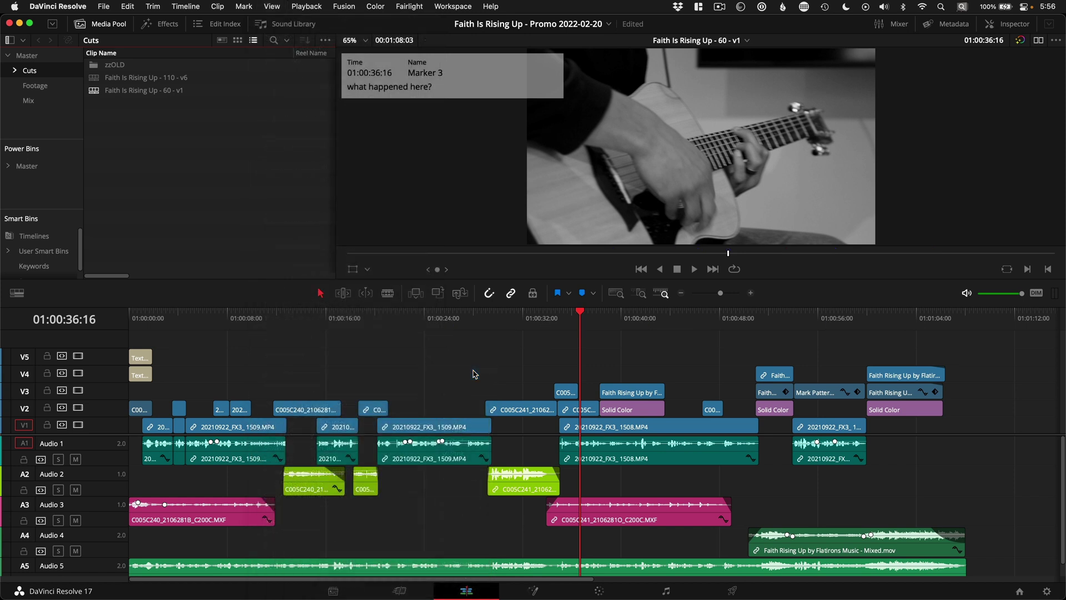
click(271, 6)
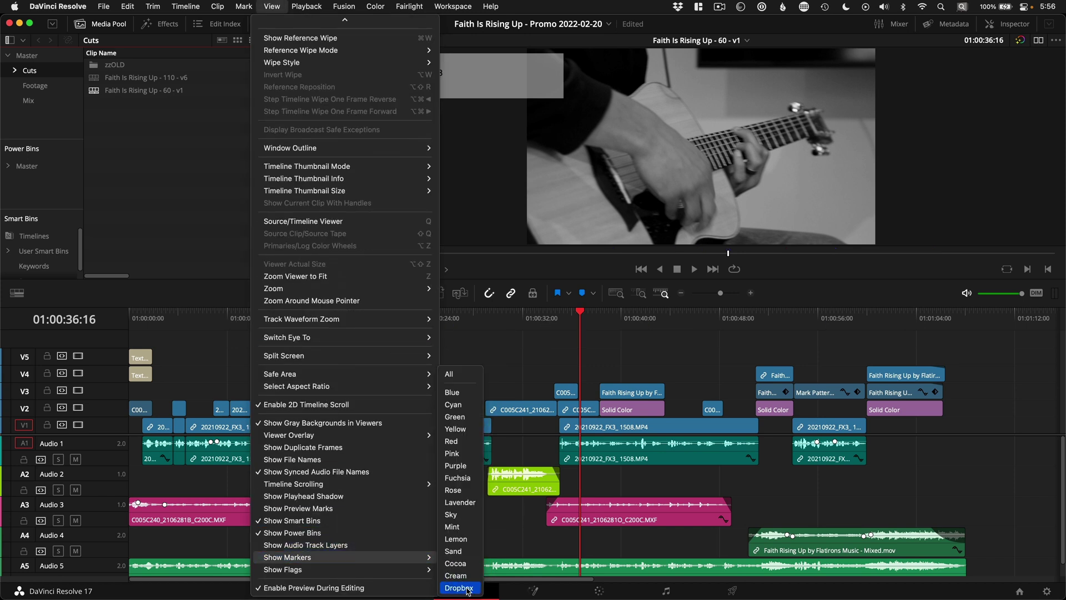
click(475, 590)
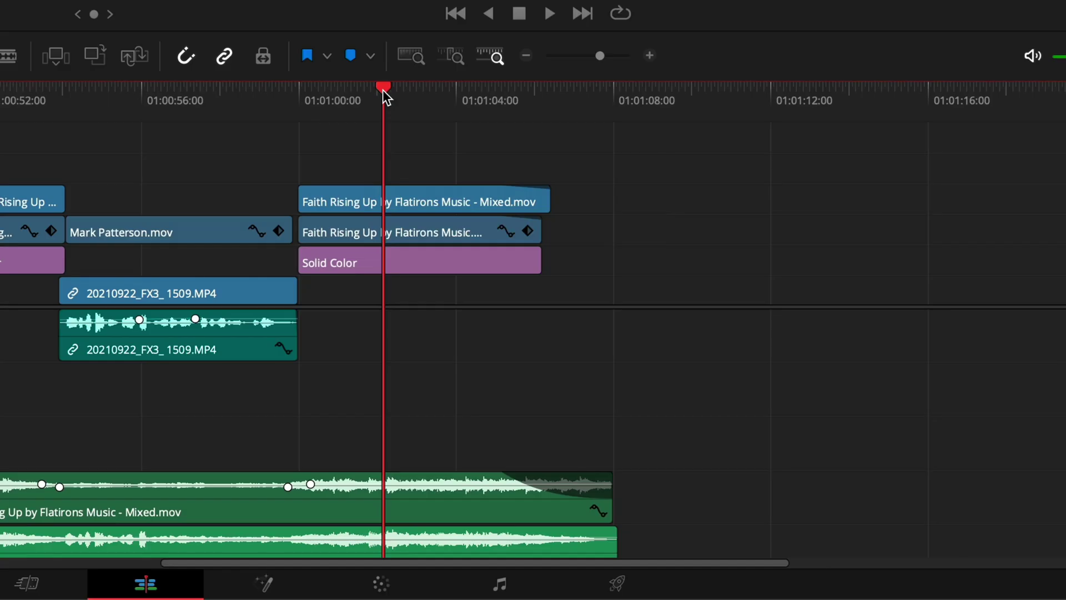
Add a Dropbox marker at 01:01:02:04 with the comment 'how about this end?'
right_click(385, 92)
mouse_move(462, 190)
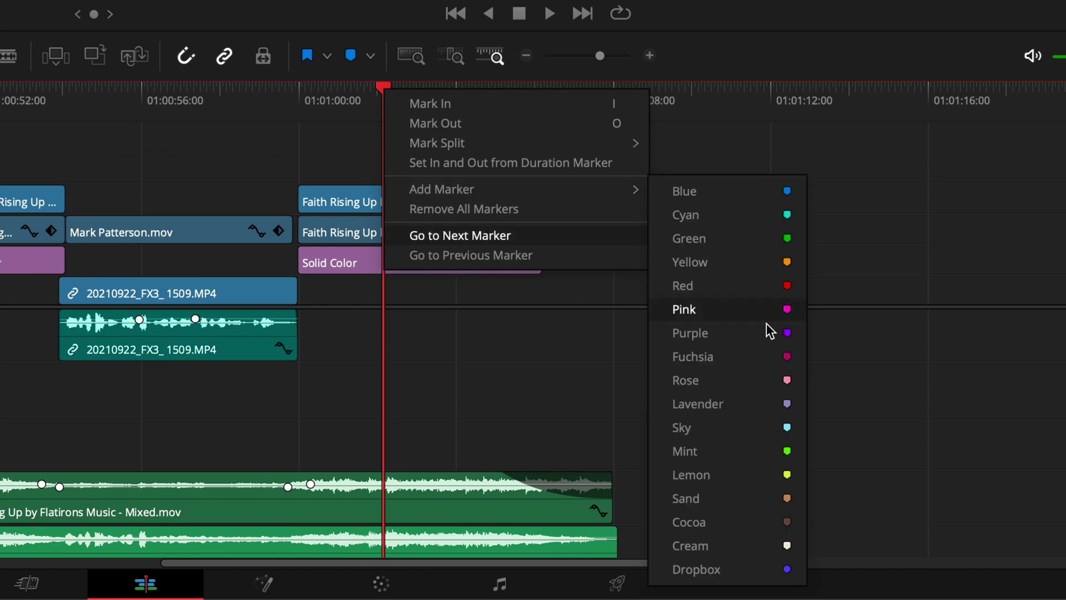
click(777, 572)
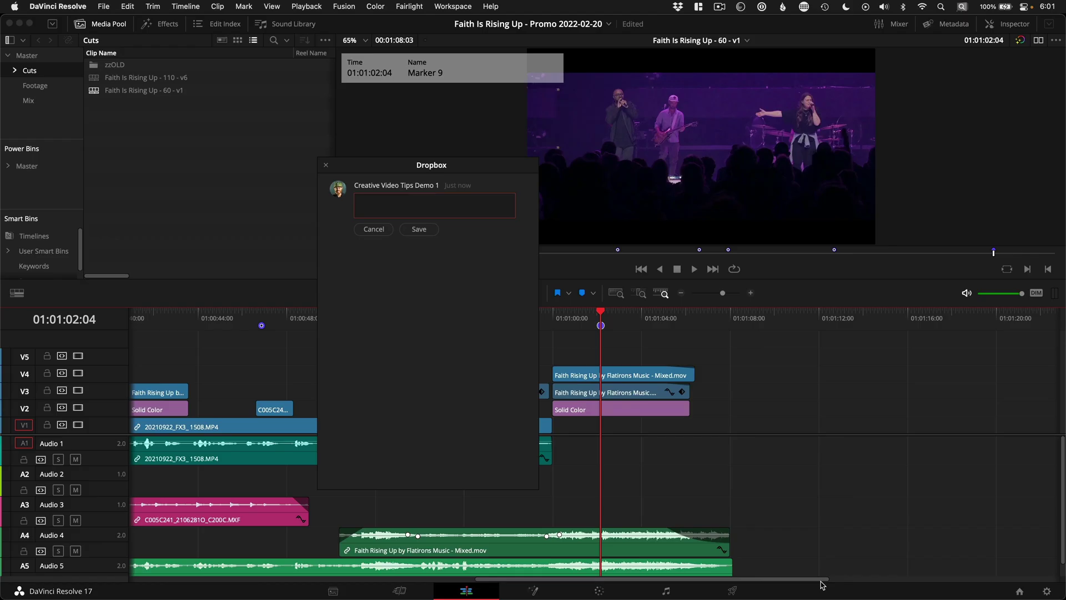
key(super+Tab)
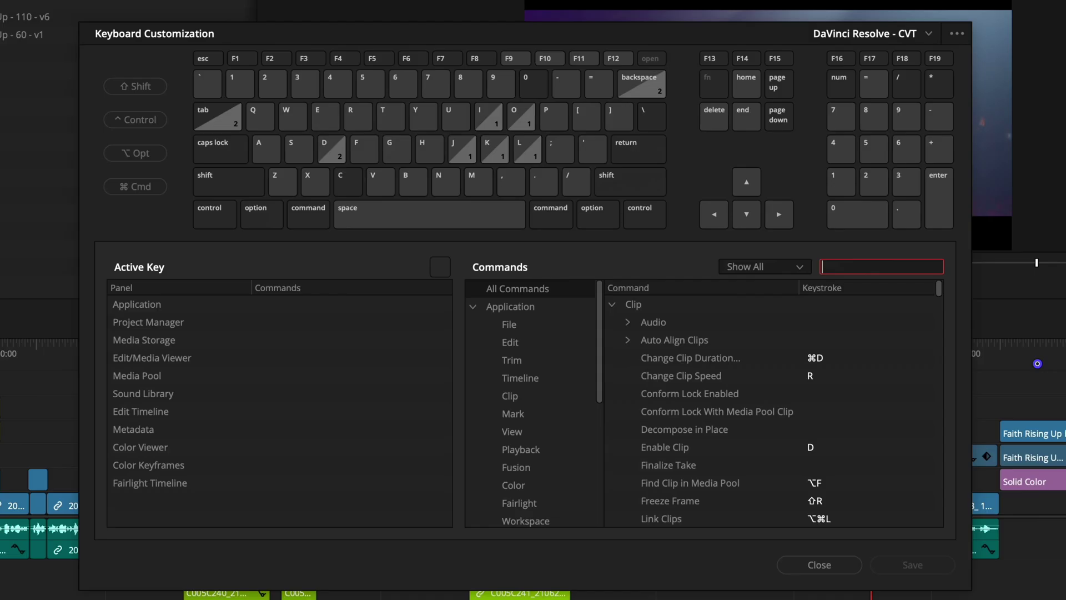
Use the Add Marker > Dropbox shortcut ⇧⌘D to add Marker 10 at 01:00:20:04
text(dropbox)
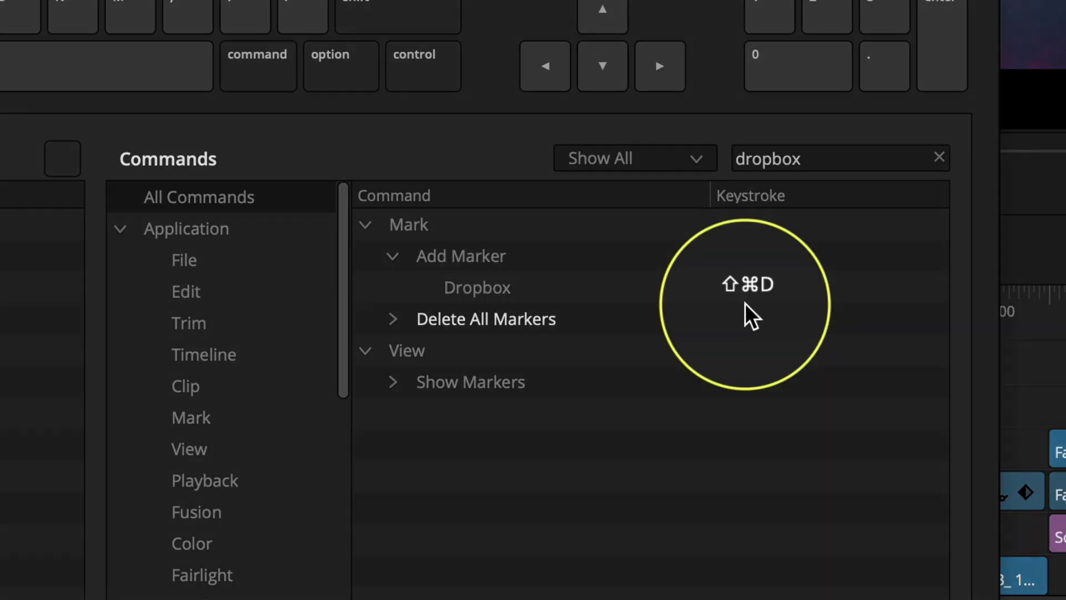
click(833, 343)
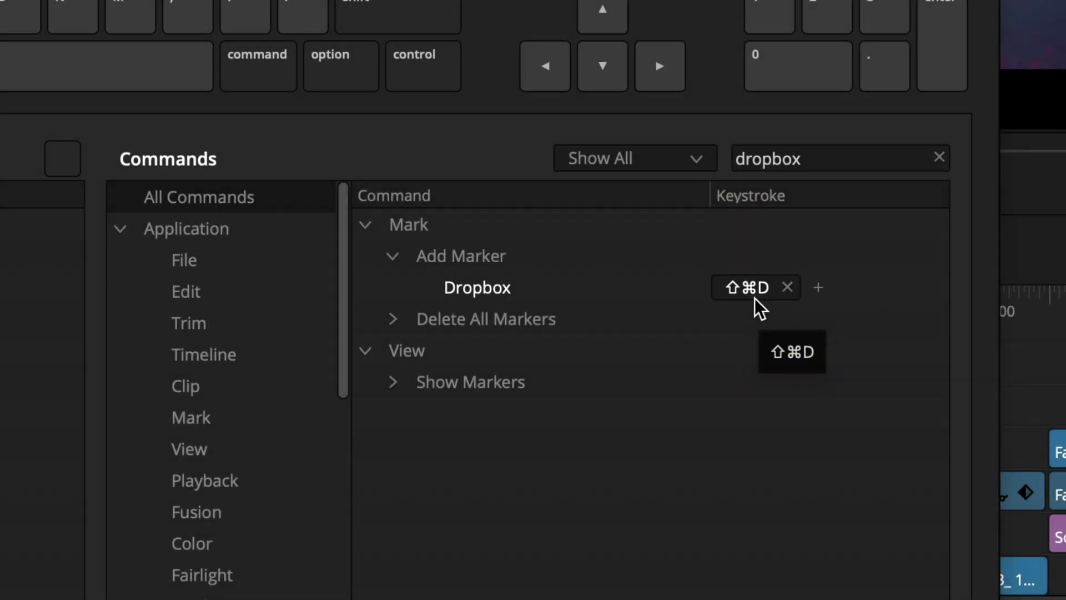
key(shift+super+d)
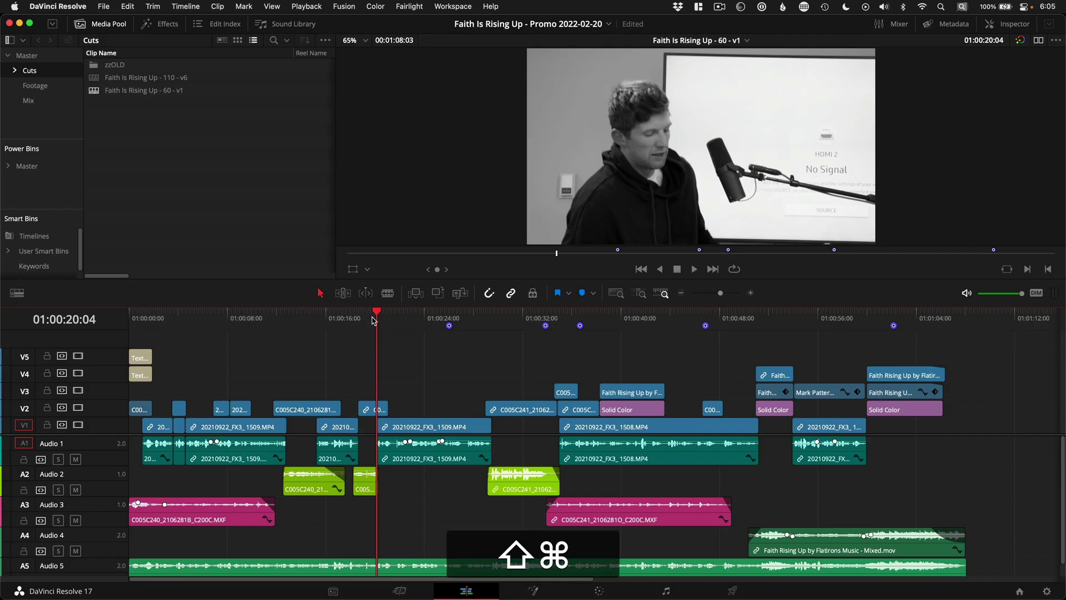
key(m)
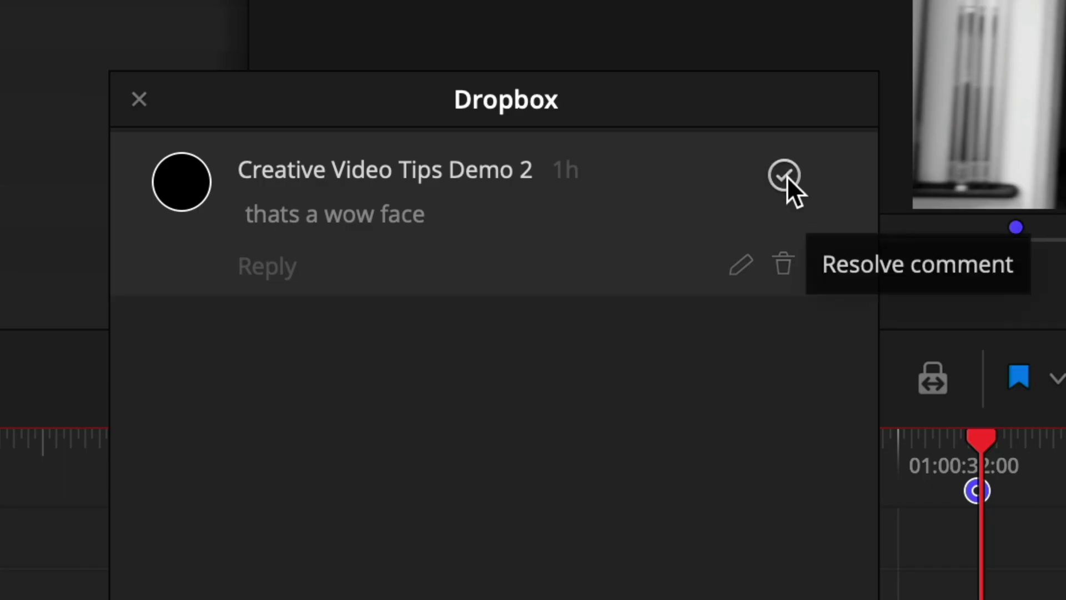
Mark 'thats a wow face' resolved and delete the 'i don't know' reply everywhere
click(512, 186)
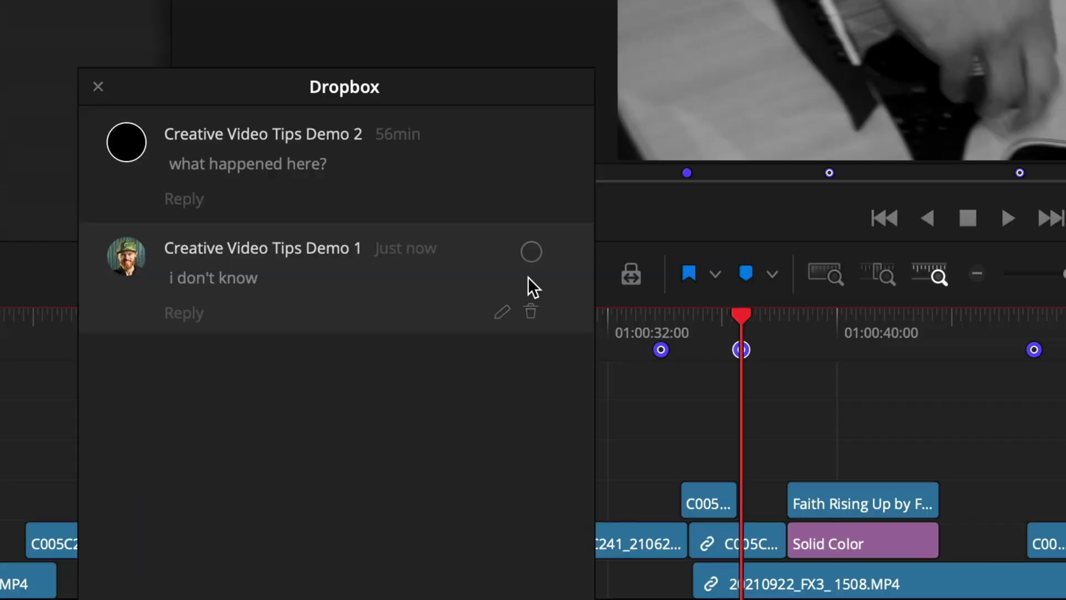
click(533, 314)
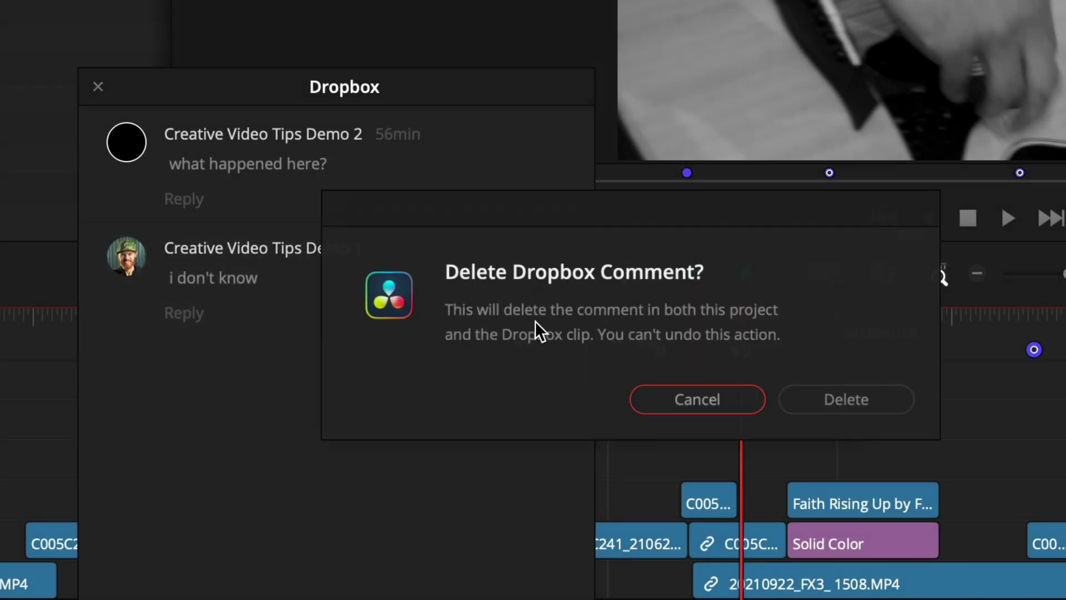
click(852, 395)
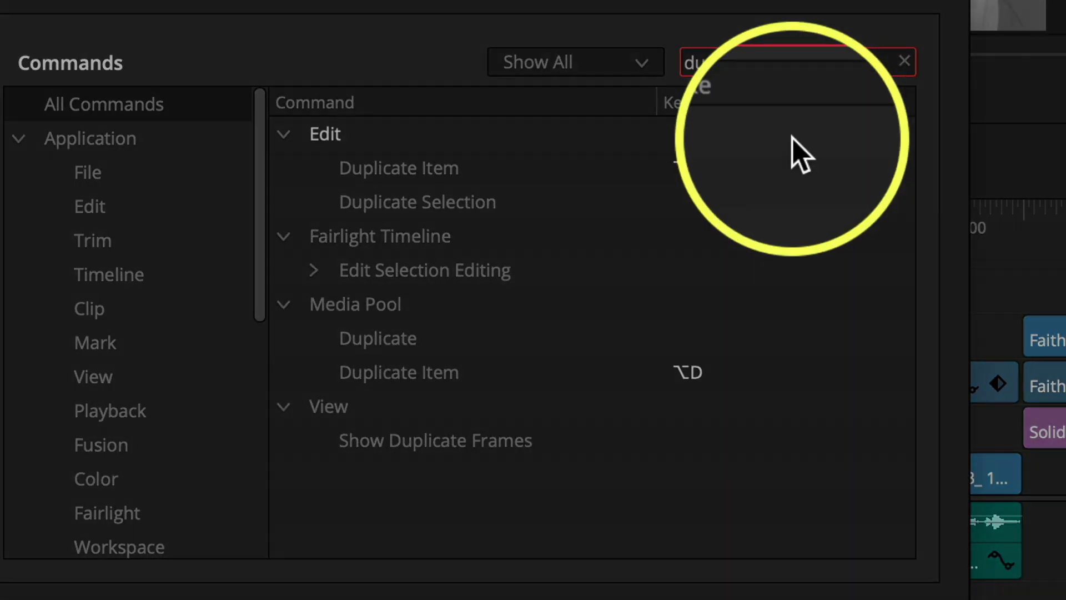
Duplicate the 60 - v1 timeline with ⌥D and name the copy 'Faith Is Rising Up - 60 - v2'
click(732, 167)
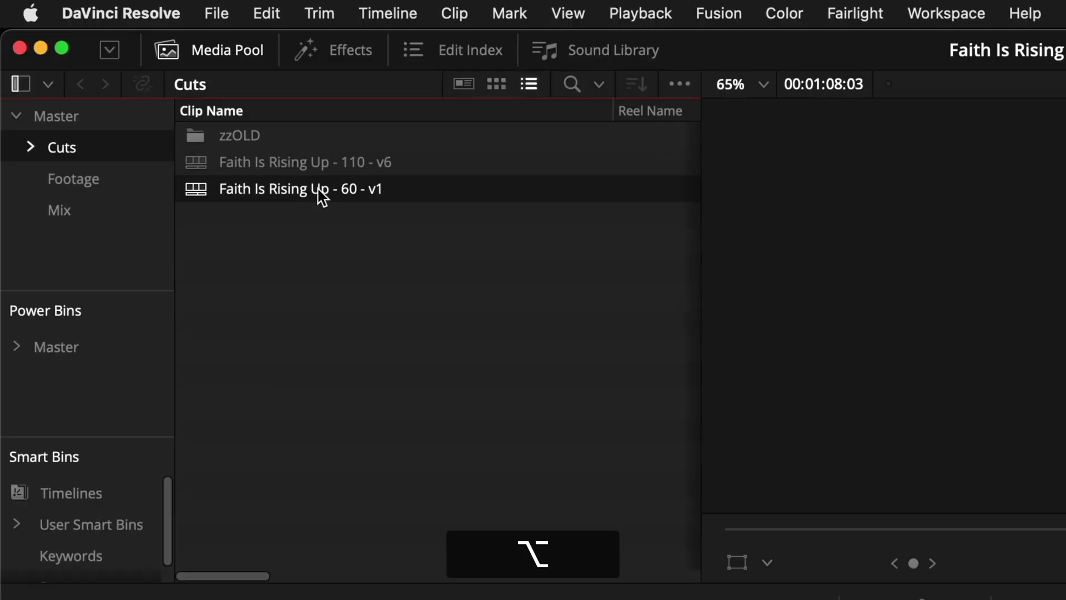
key(alt+d)
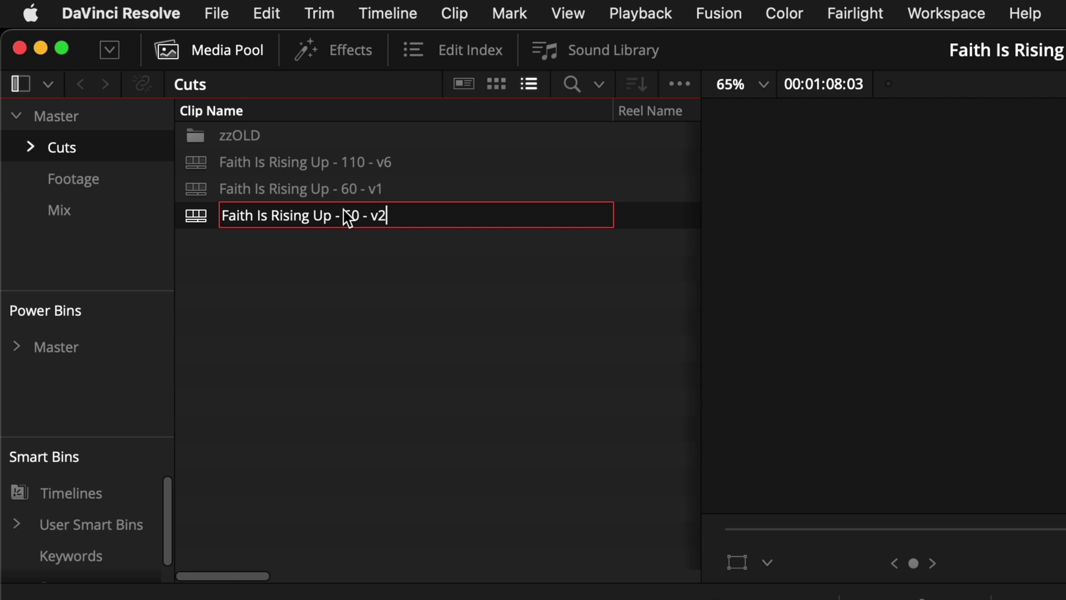
key(Return)
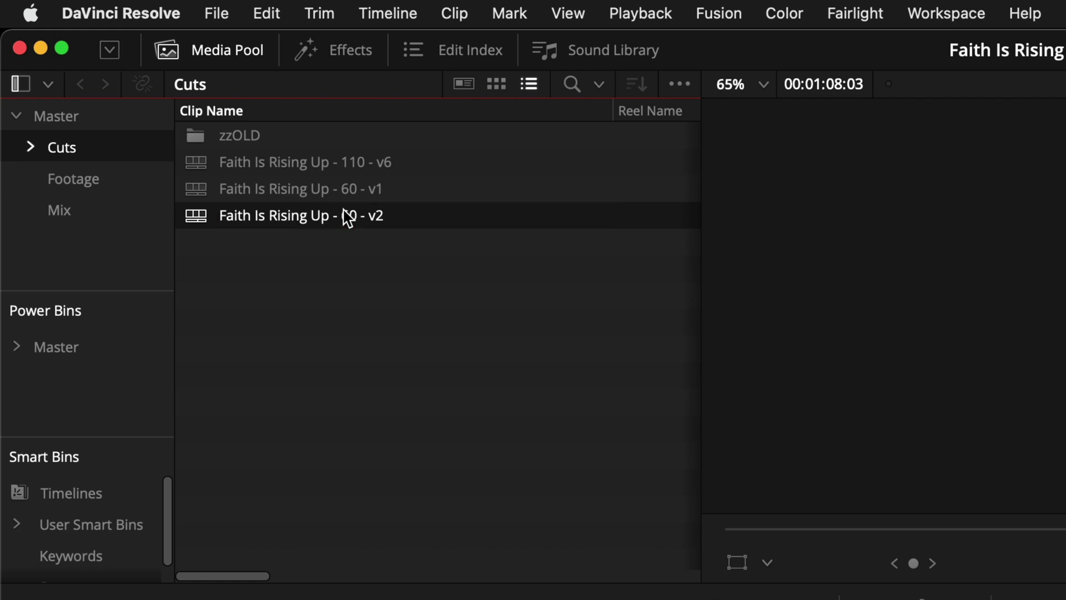